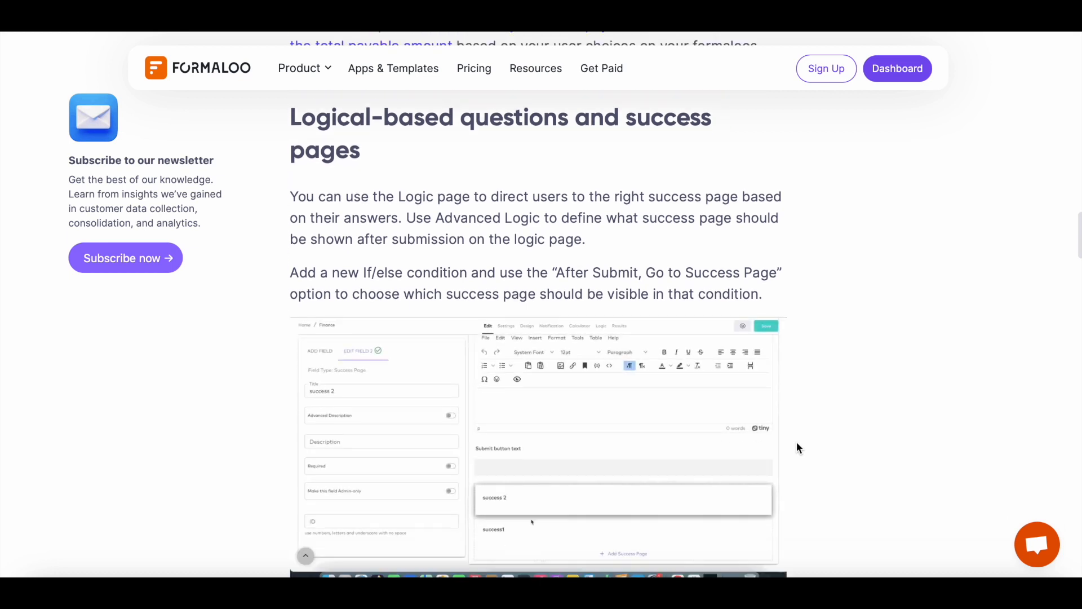
Skim the article sections on success pages and response notifications, and open the Formaloo dashboard.
scroll(797, 443, down, 5)
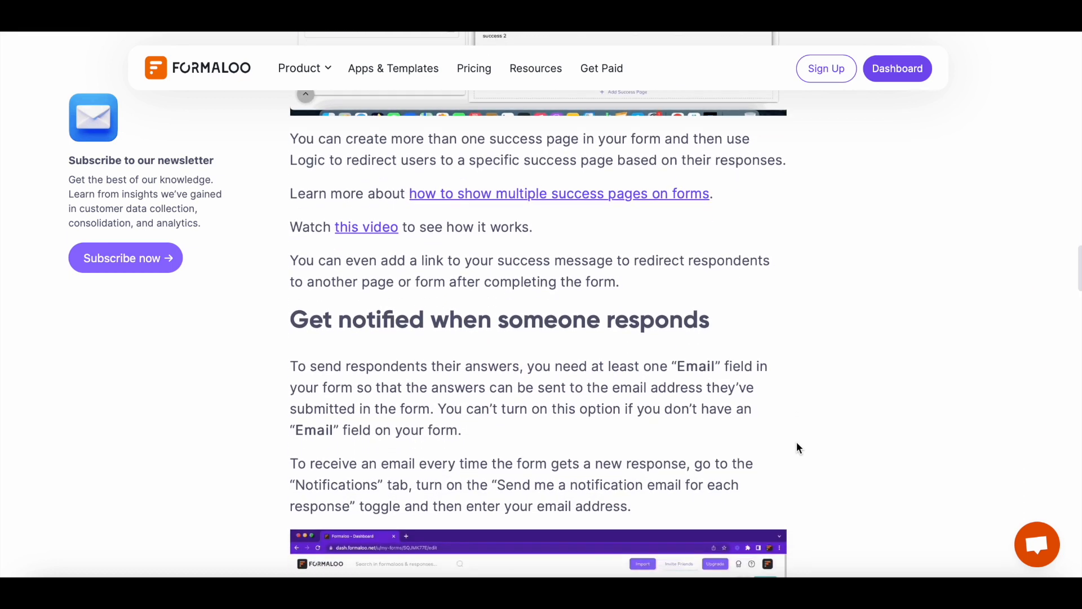
scroll(797, 441, down, 5)
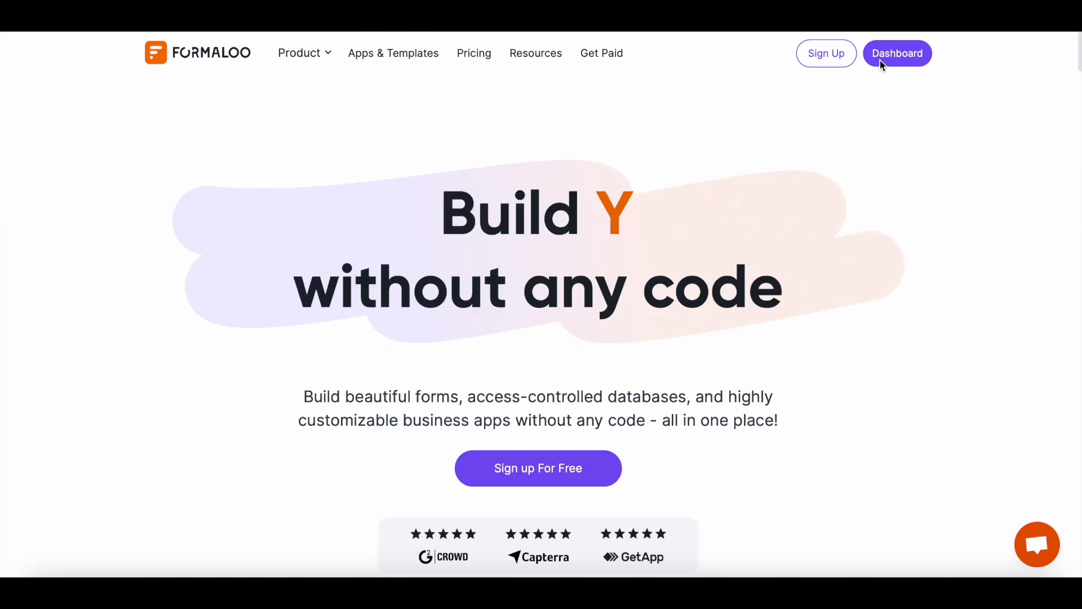
click(884, 60)
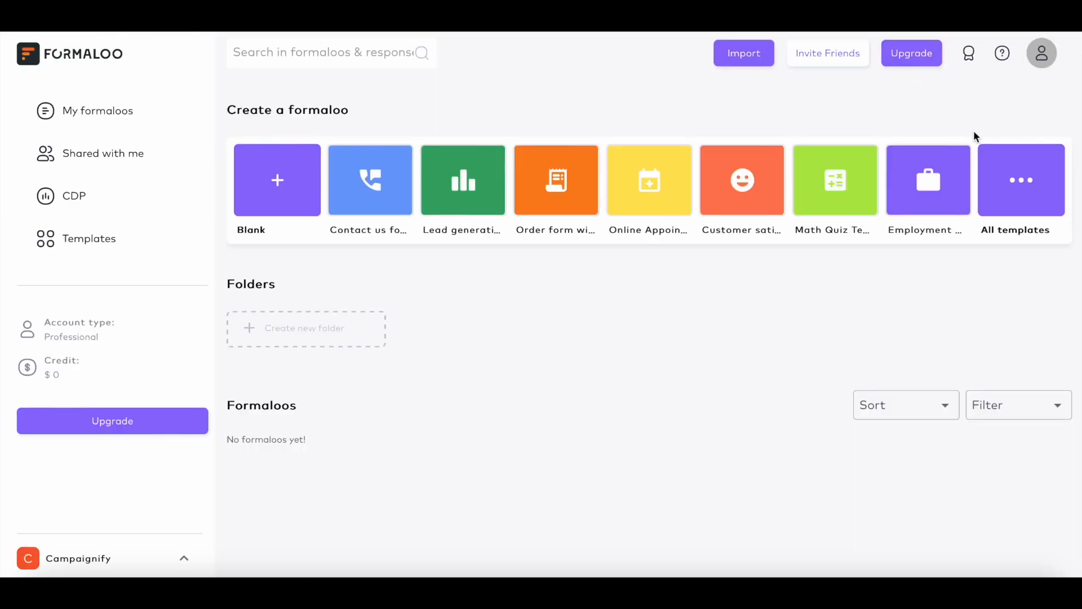
Open the full template library and look through the form templates and the list of categories.
click(1015, 179)
scroll(782, 228, down, 3)
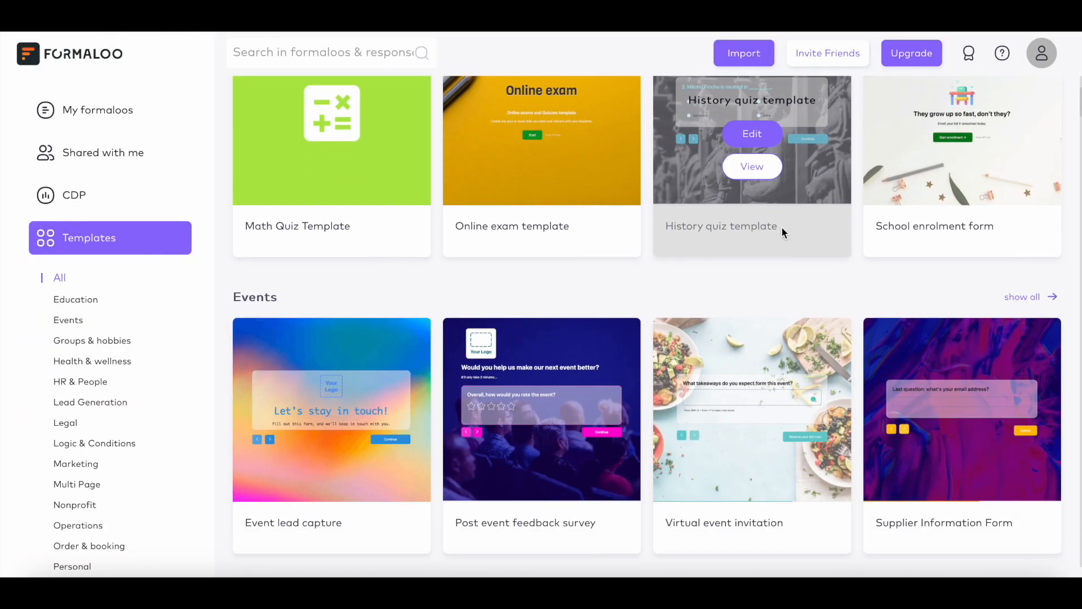
scroll(189, 459, down, 3)
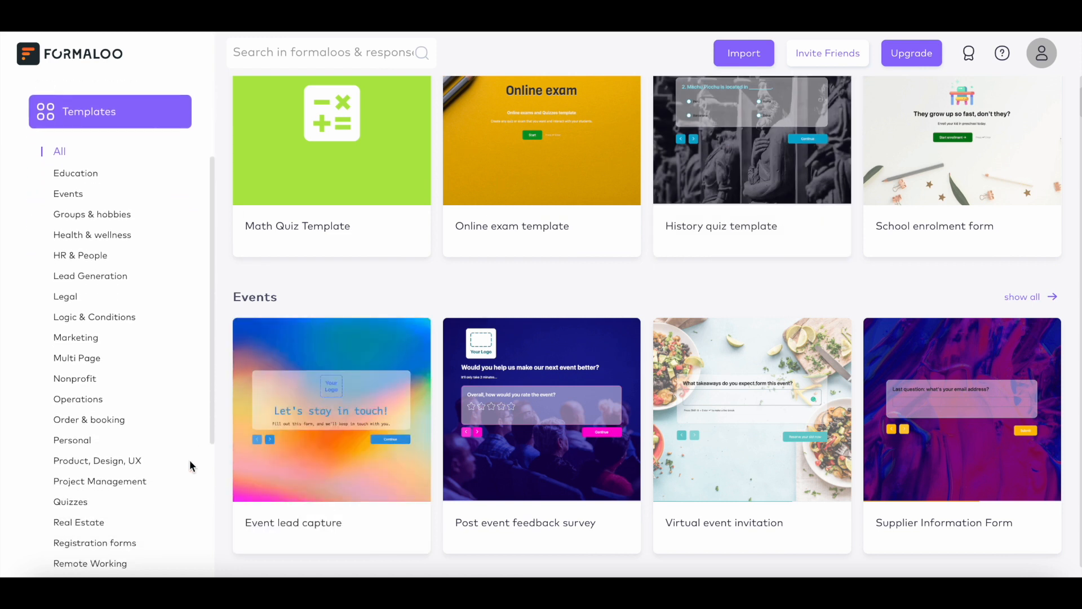
scroll(190, 459, down, 4)
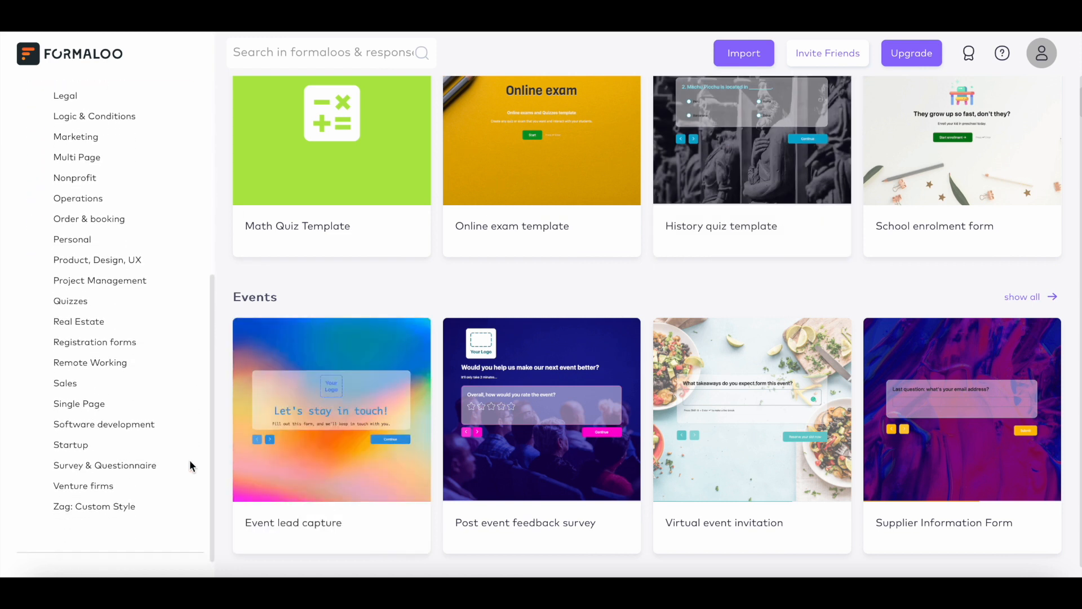
scroll(829, 231, up, 4)
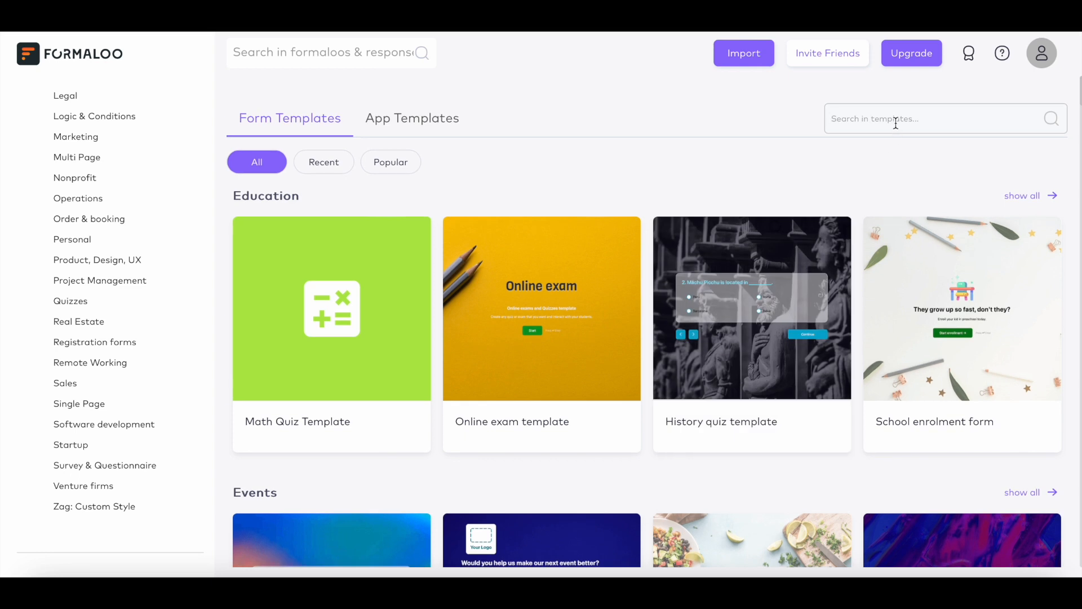
Search the form templates for "registration".
click(896, 122)
text(registration)
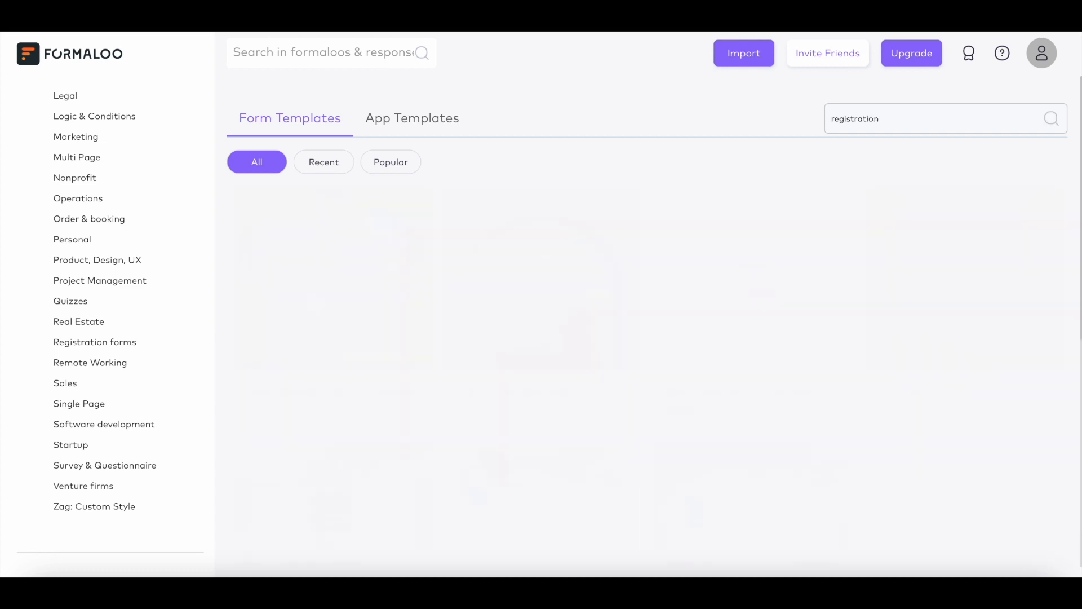
mouse_move(590, 372)
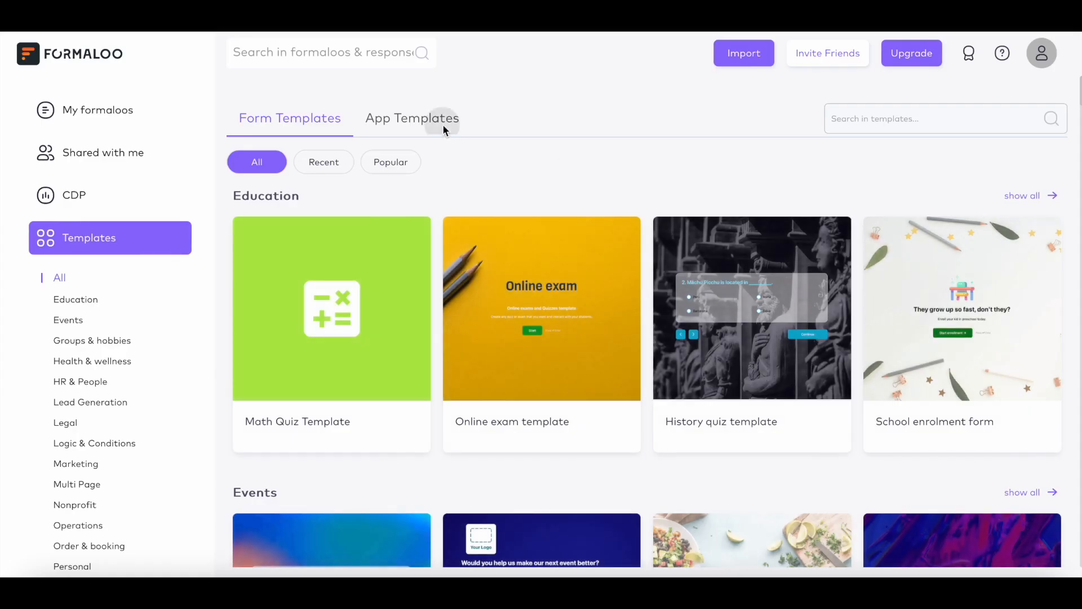
Search the app templates for "budget" and choose the Event budget tracking template.
click(442, 124)
text(budget)
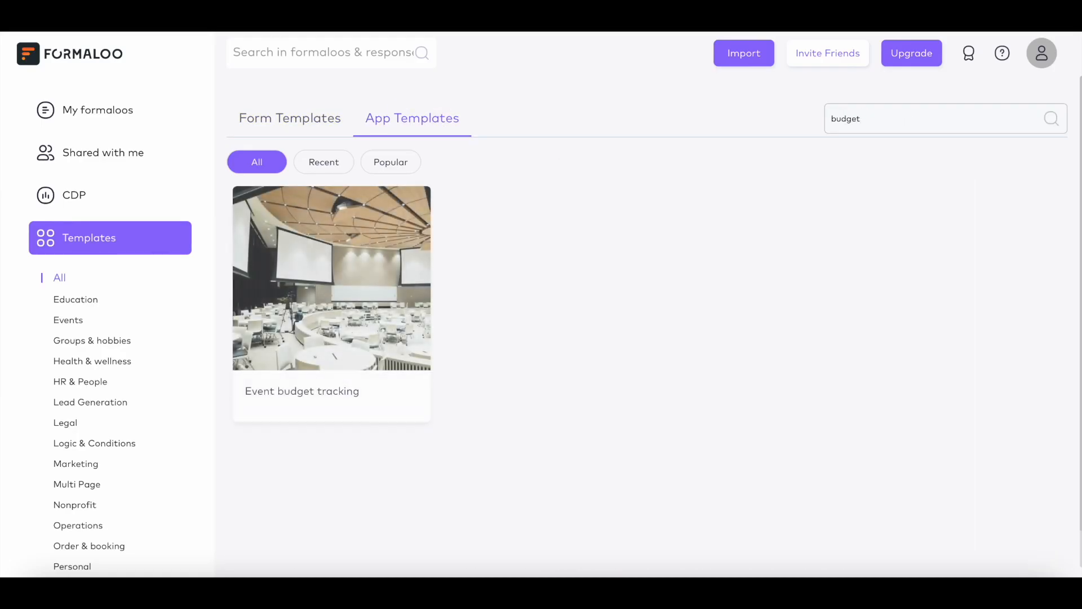
click(352, 299)
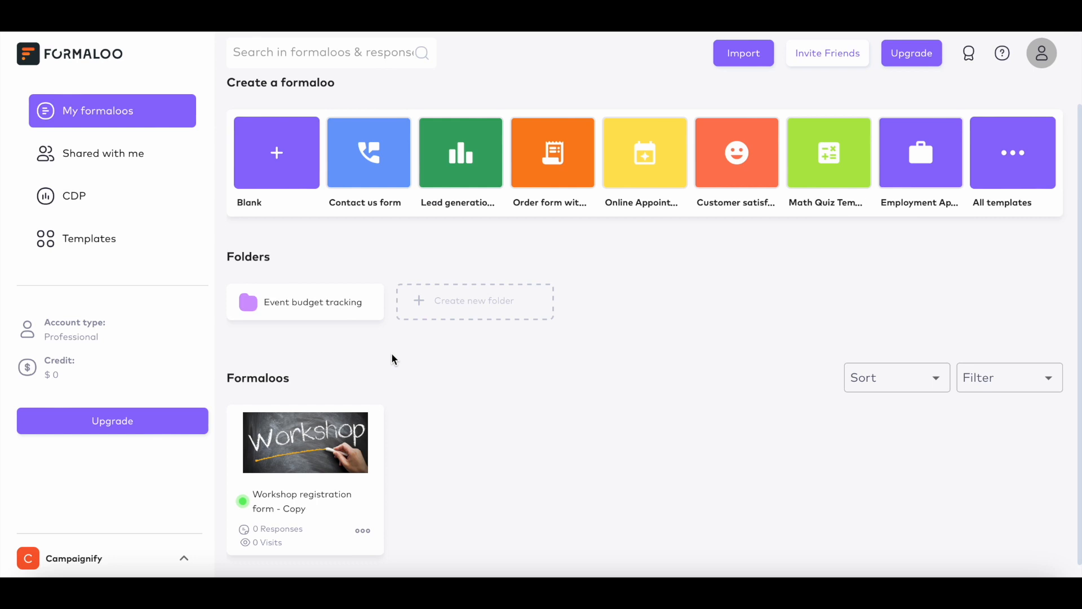
Open "Workshop registration form - Copy" for editing and review its questions down to the success message.
click(362, 530)
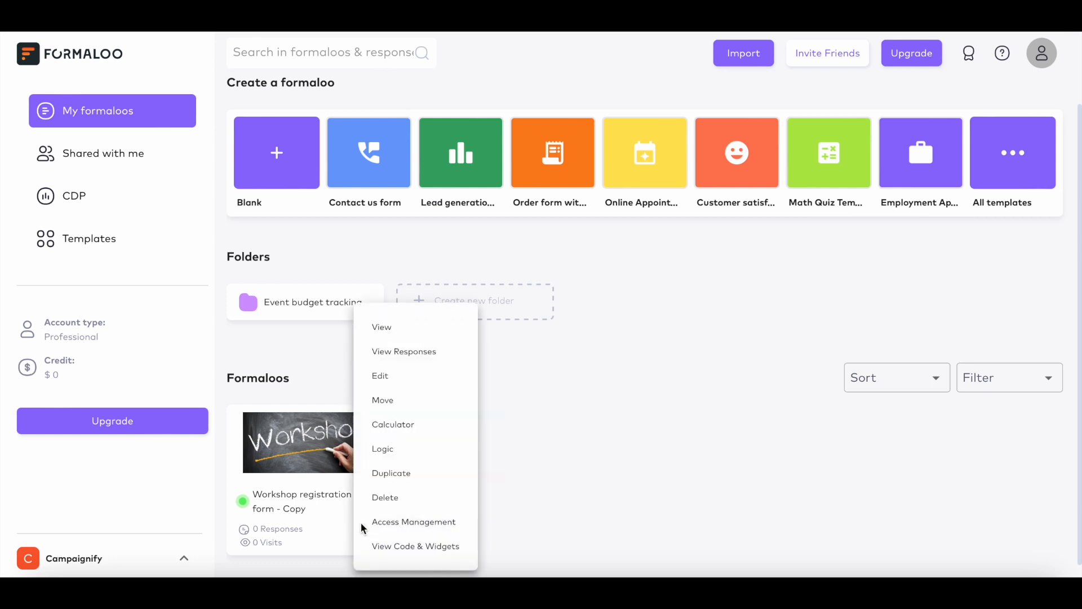
click(395, 373)
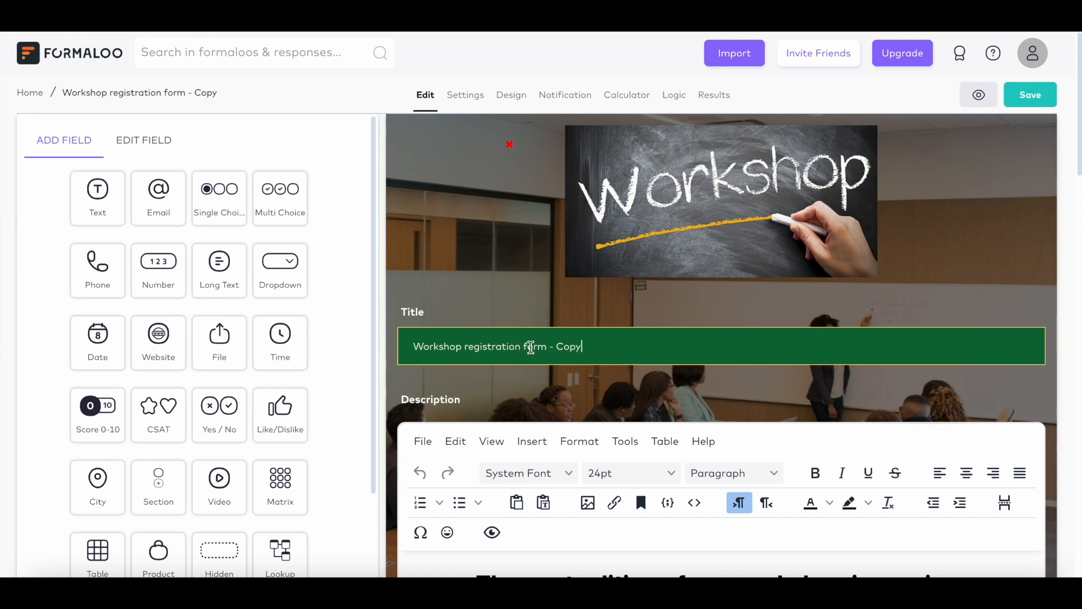
scroll(541, 355, down, 8)
scroll(541, 361, down, 12)
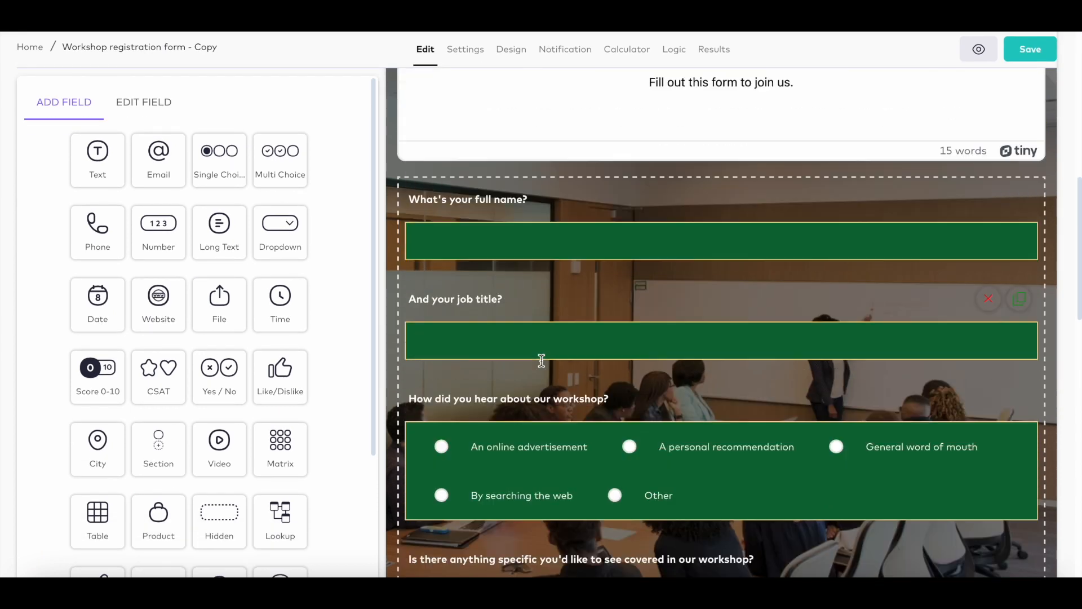
scroll(541, 361, down, 1)
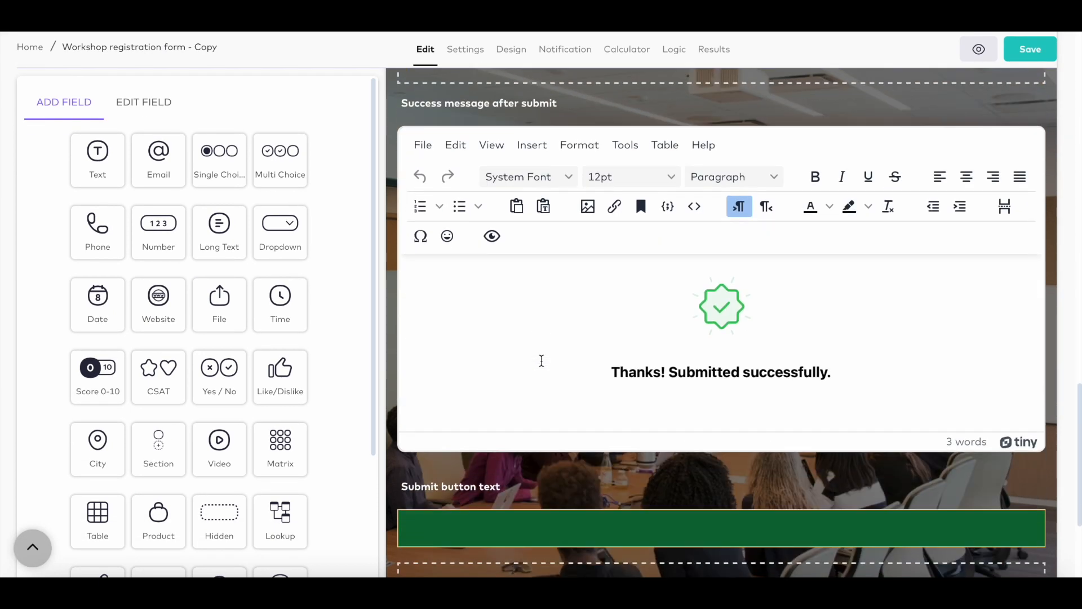
click(615, 206)
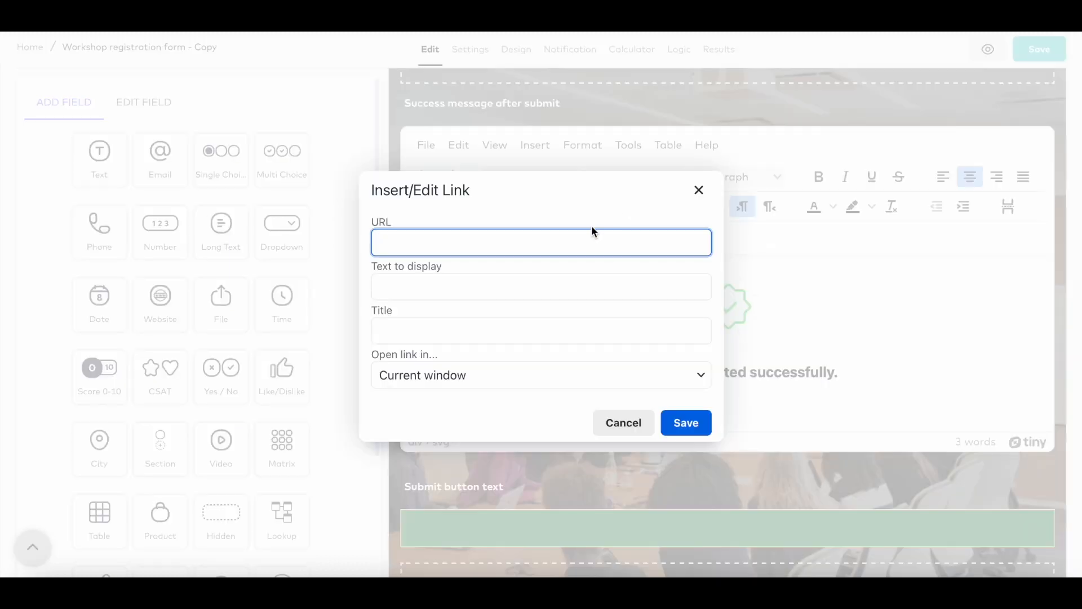
text(www)
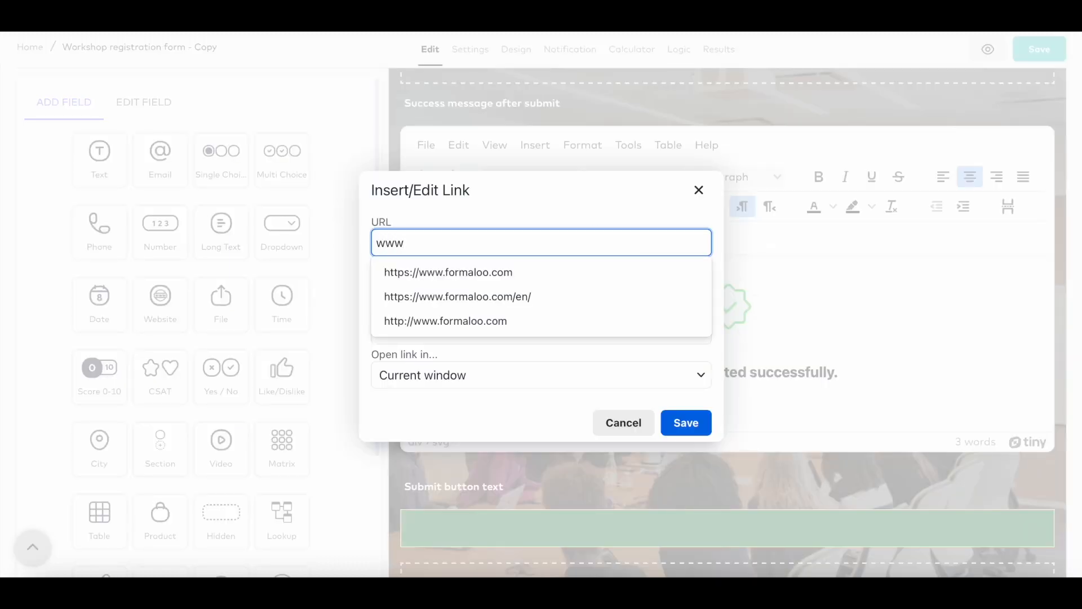
click(591, 268)
click(629, 421)
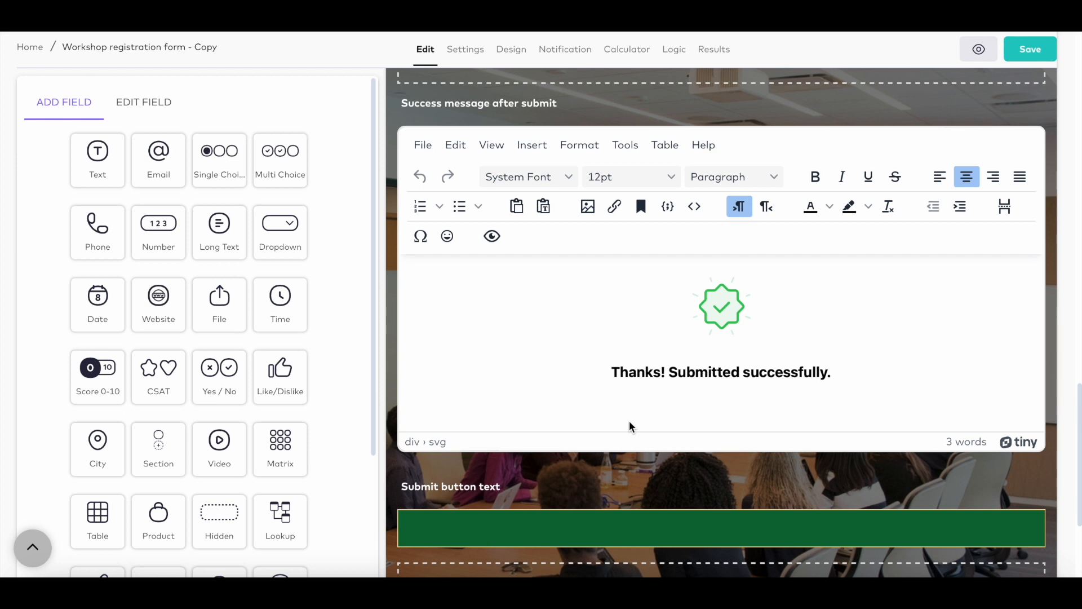
Allow partial submits (auto-save) in the form's settings and review the timer, maximum responses and form activation options.
click(478, 51)
scroll(288, 436, down, 5)
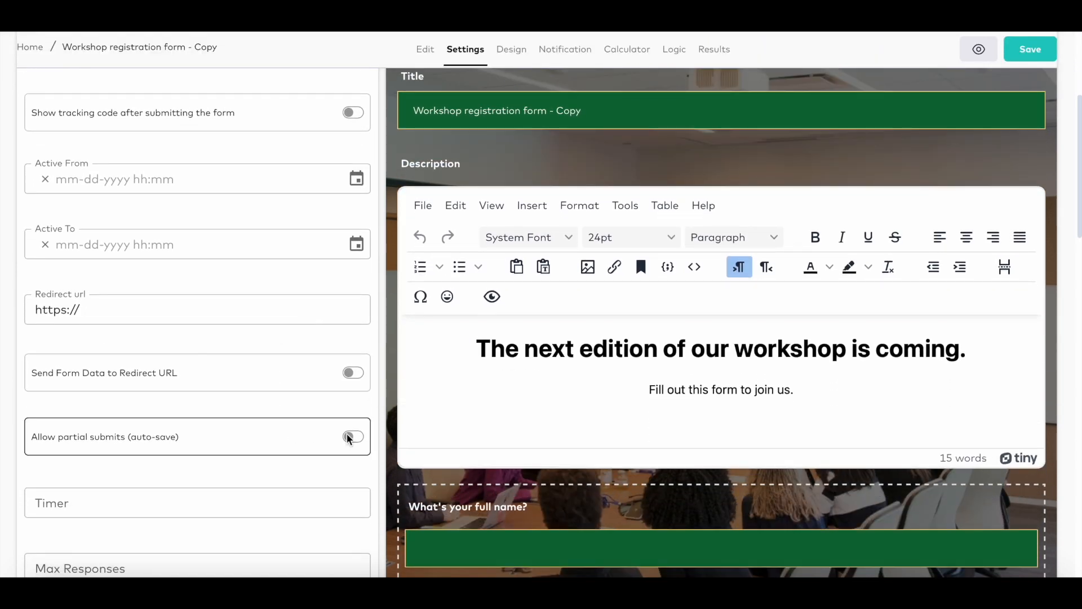
scroll(353, 441, down, 1)
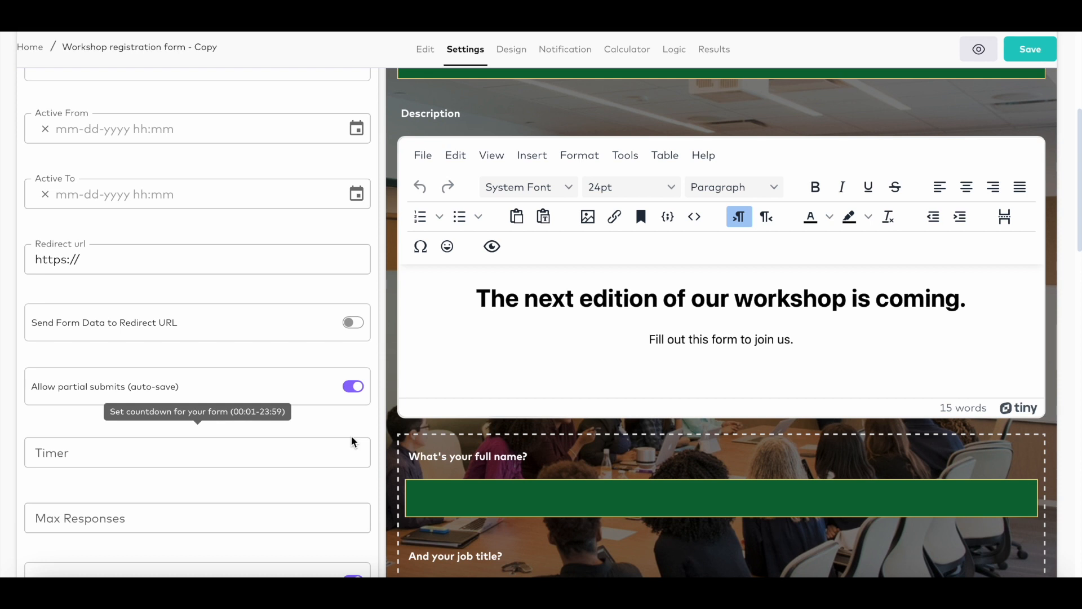
scroll(352, 441, down, 3)
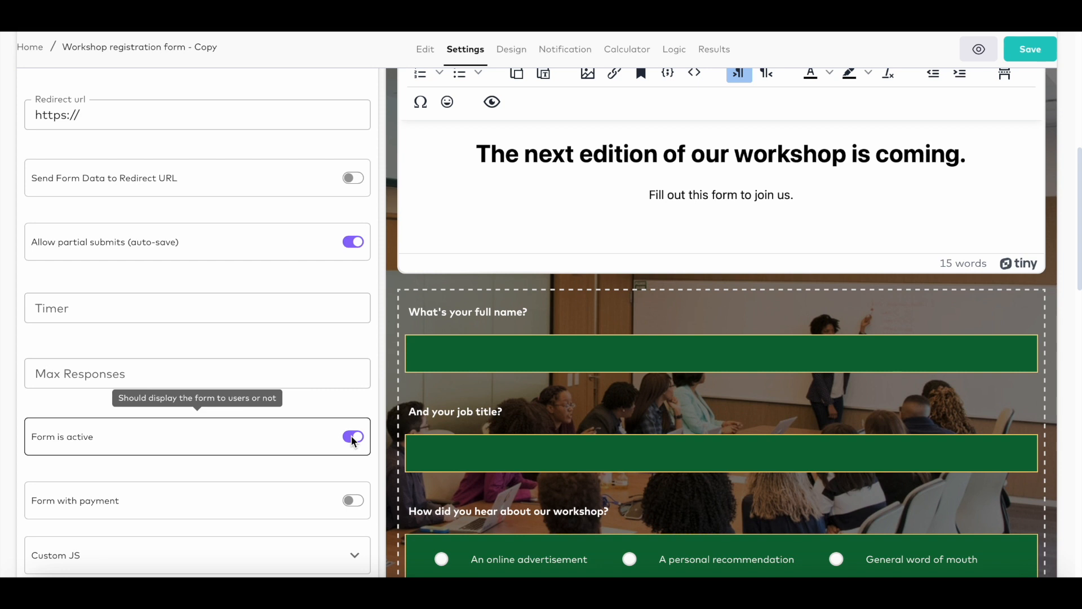
Open the form's design options and preview the workshop form in its single-step and multi-step layouts.
click(514, 51)
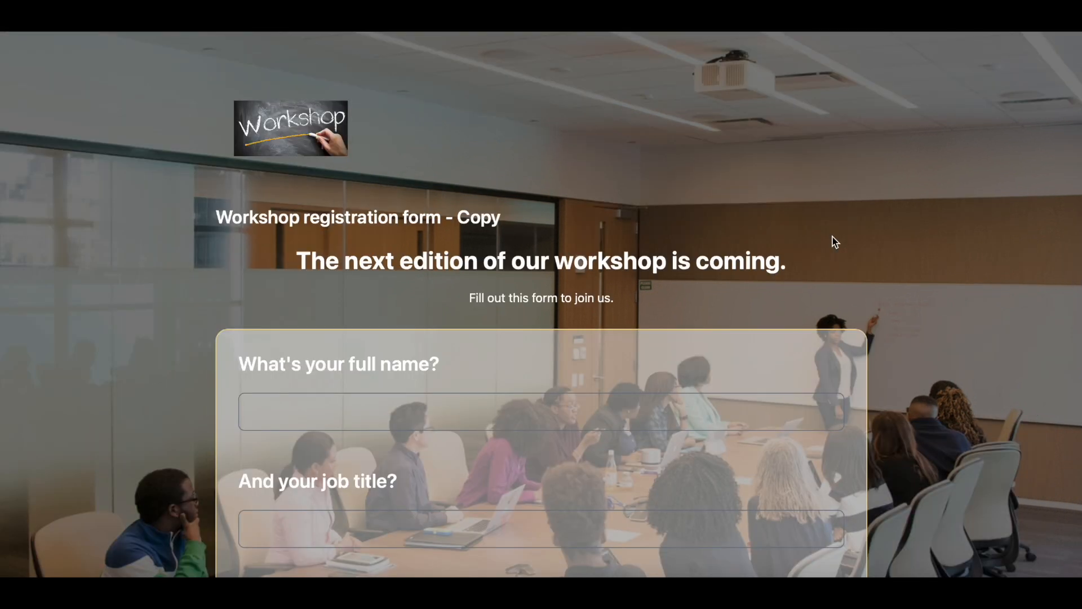
scroll(832, 236, down, 8)
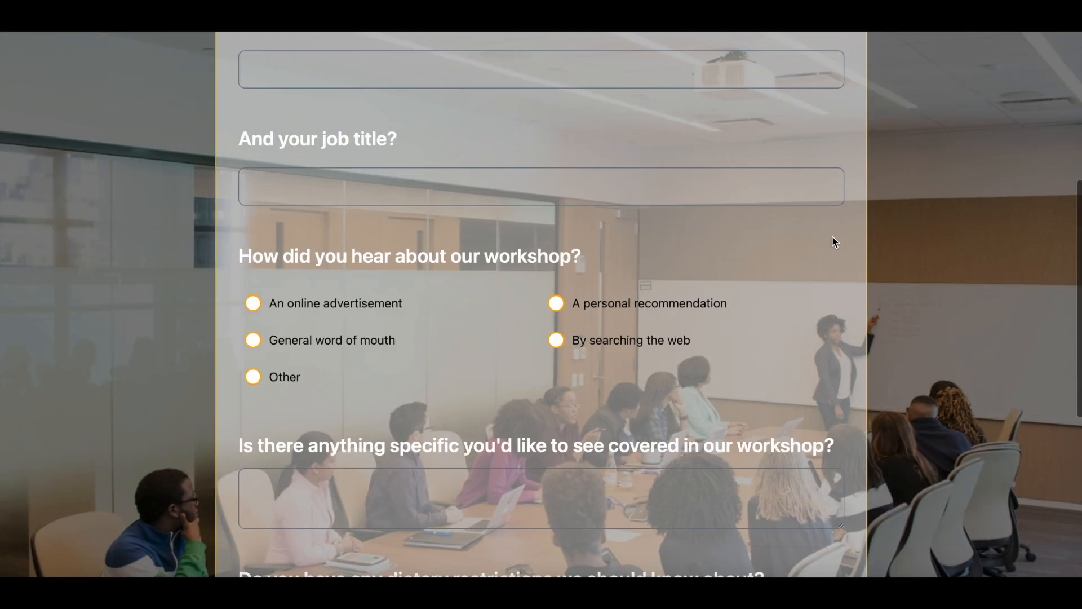
scroll(832, 235, down, 4)
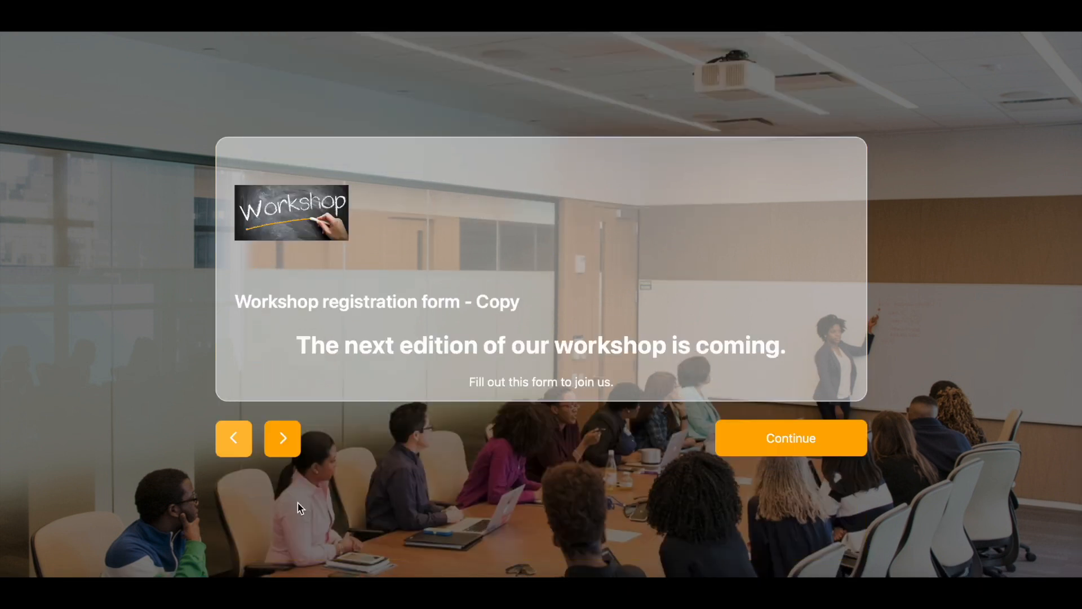
click(273, 438)
click(283, 387)
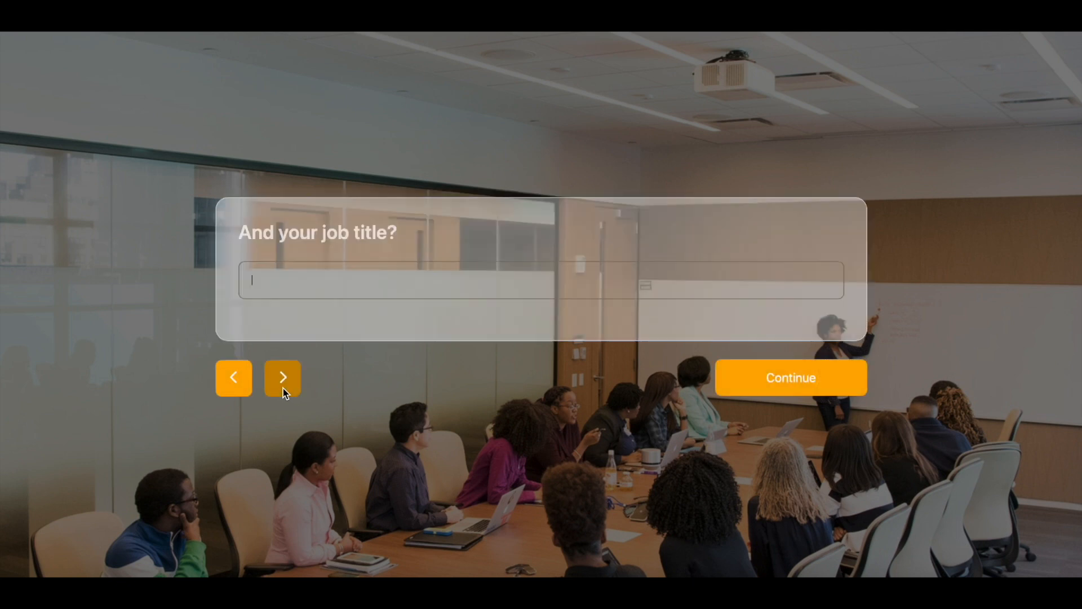
click(283, 388)
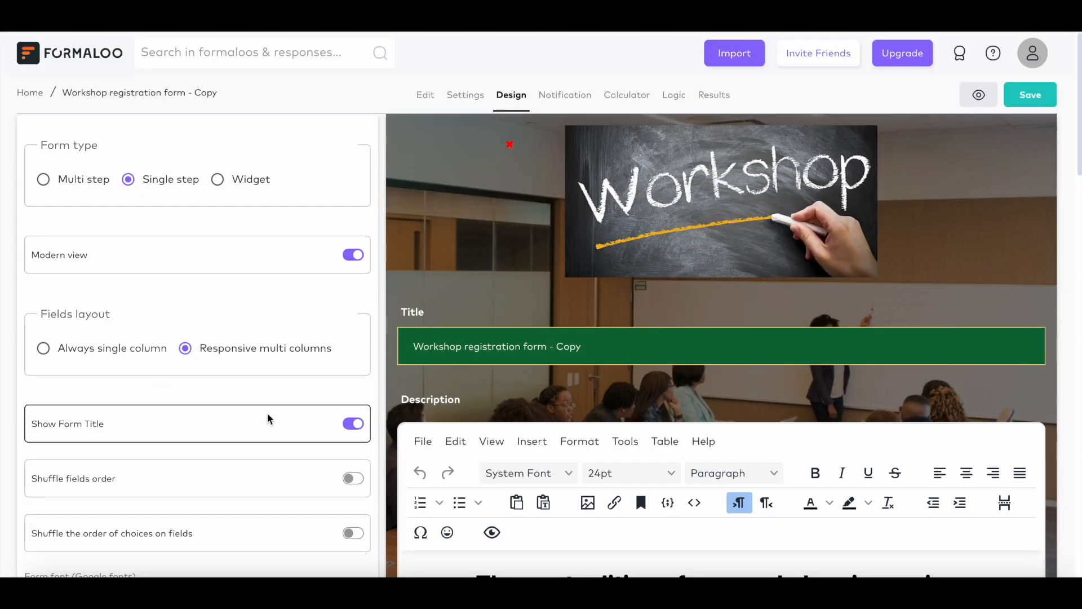
Enable shuffling of the fields order and of the order of choices on fields.
scroll(353, 358, down, 2)
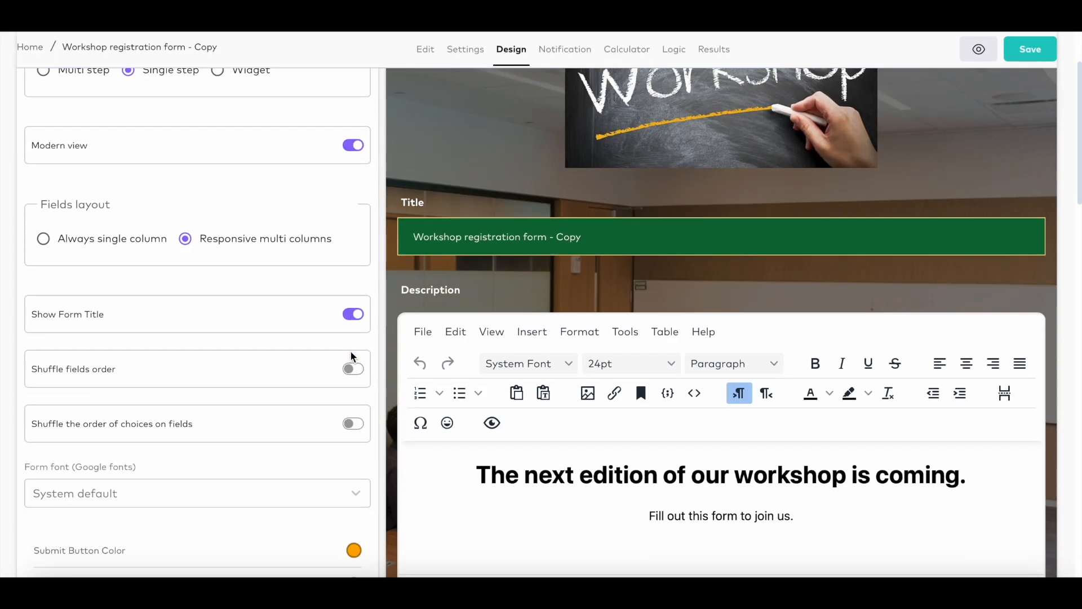
click(354, 357)
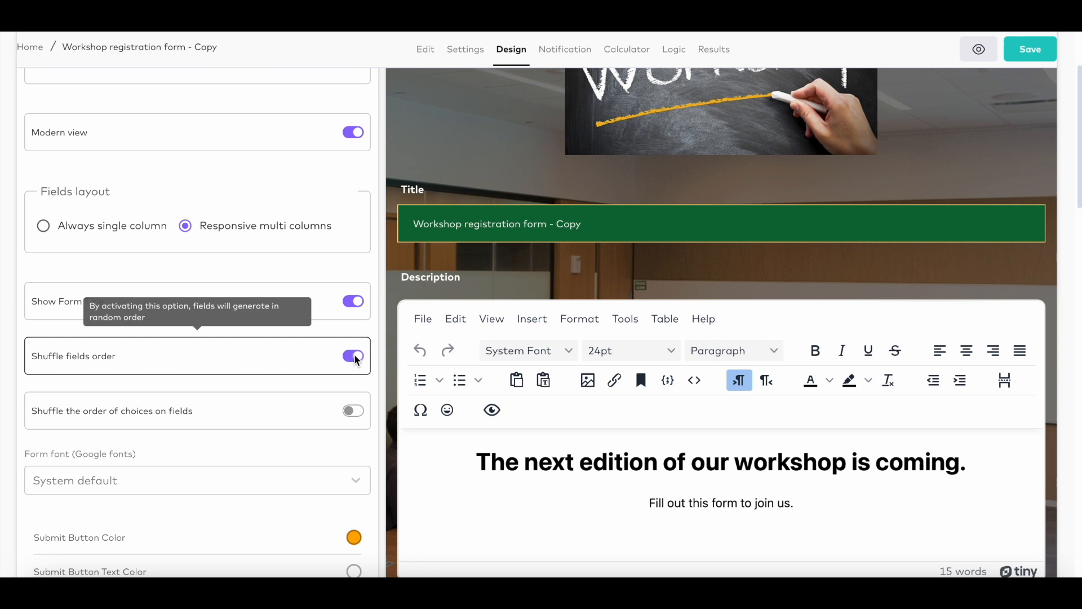
click(358, 415)
Try the light blue, indigo and green default color themes on the form.
scroll(345, 393, down, 7)
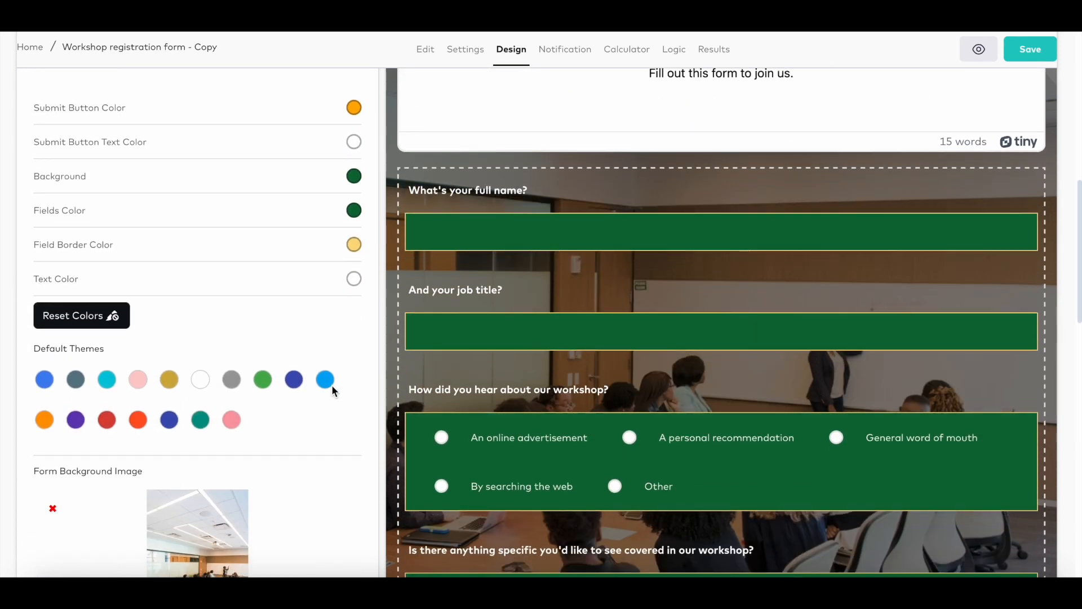
click(325, 379)
click(293, 379)
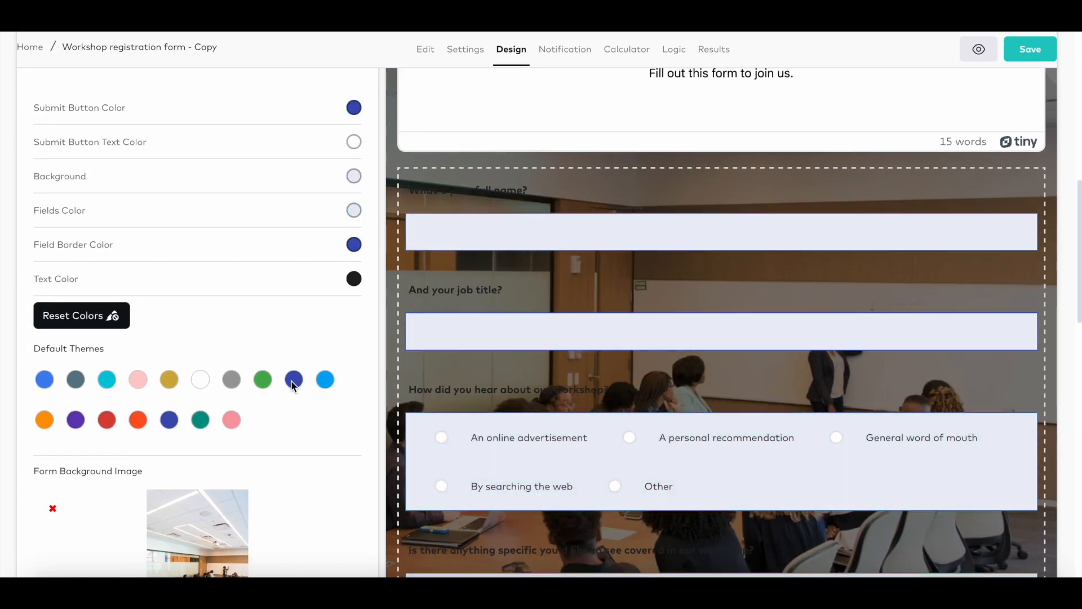
click(264, 379)
Review the form's background image settings and expand the options for customizing more content.
scroll(266, 380, down, 7)
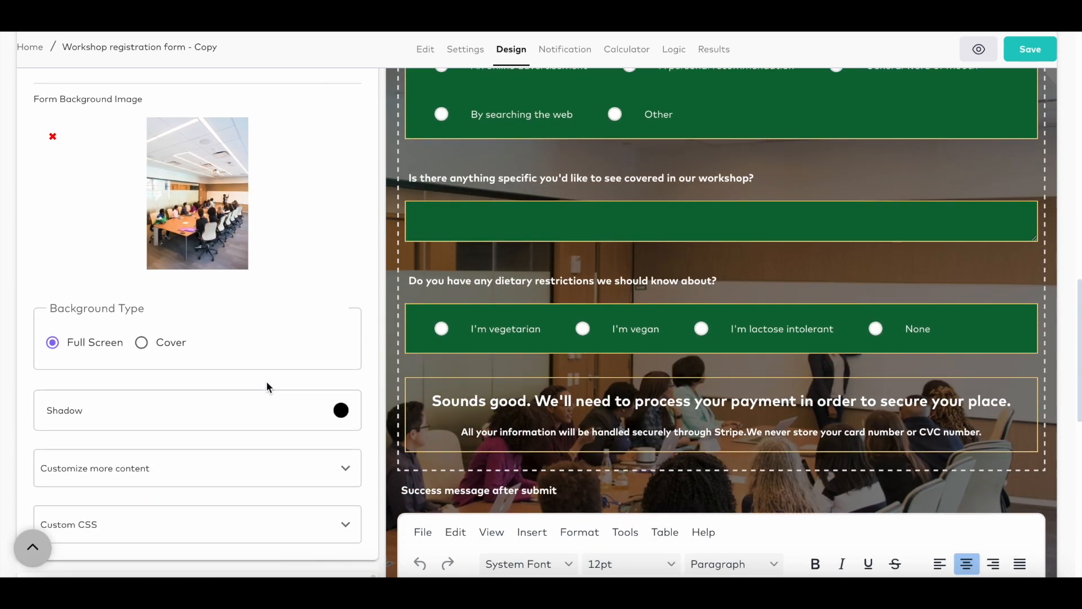
scroll(267, 386, down, 1)
click(349, 394)
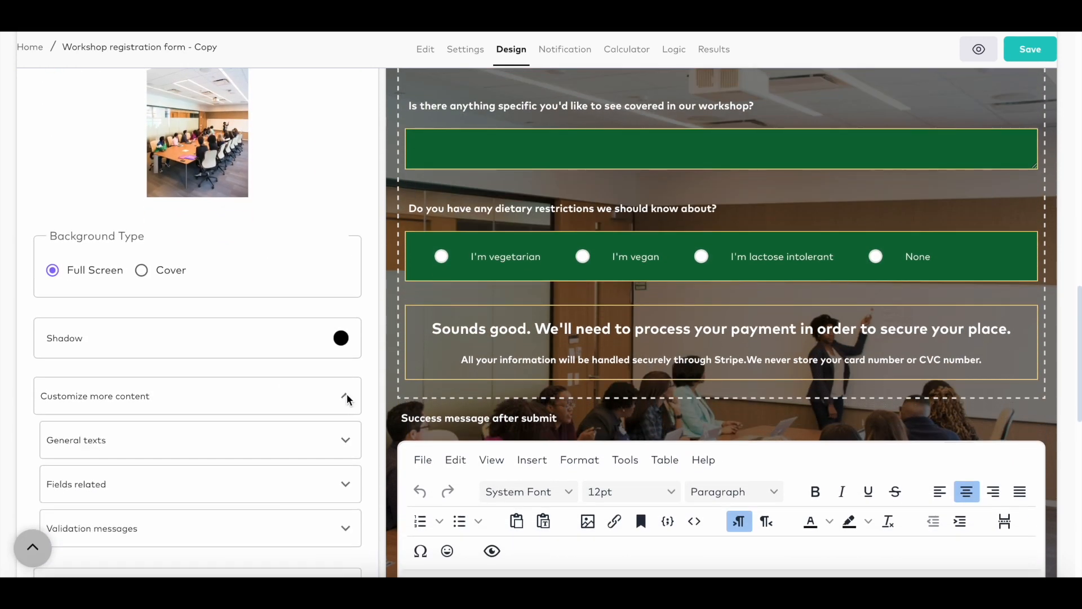
scroll(347, 394, down, 1)
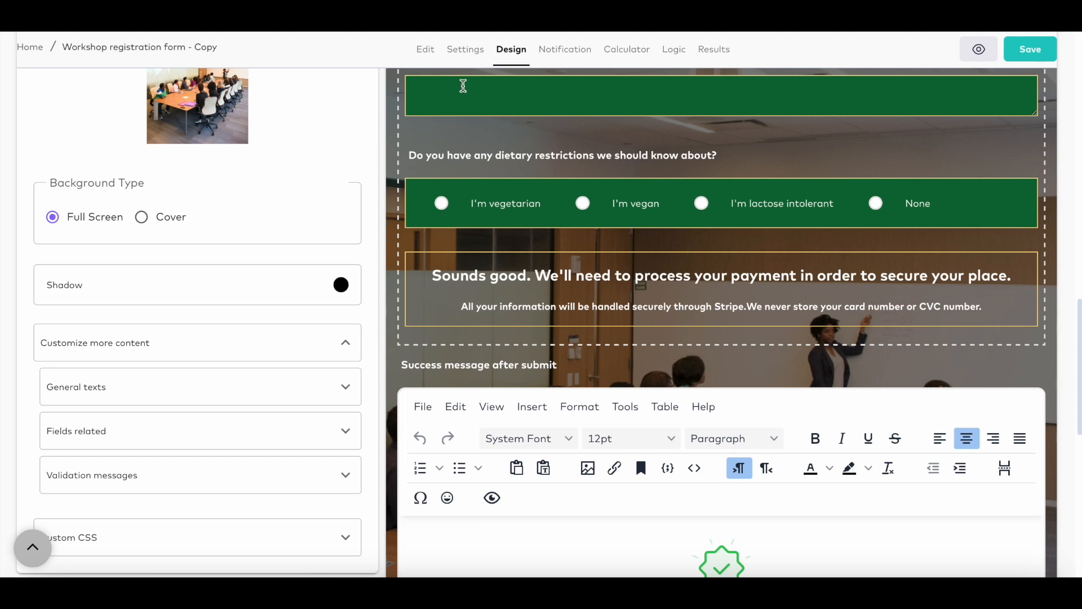
Add a Product field titled "Products" to the workshop registration form.
click(420, 51)
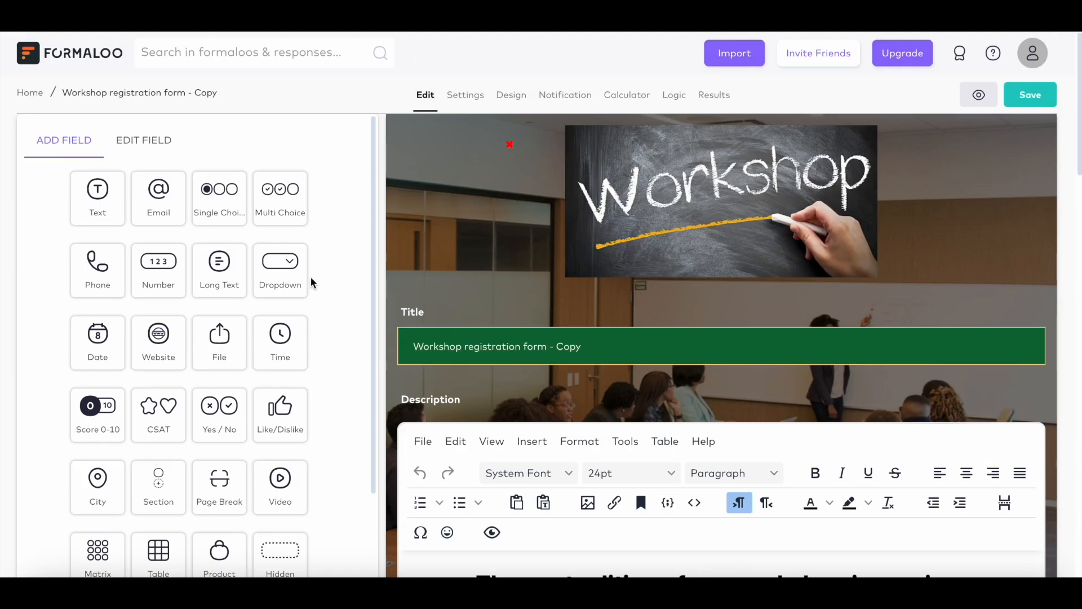
scroll(310, 279, down, 5)
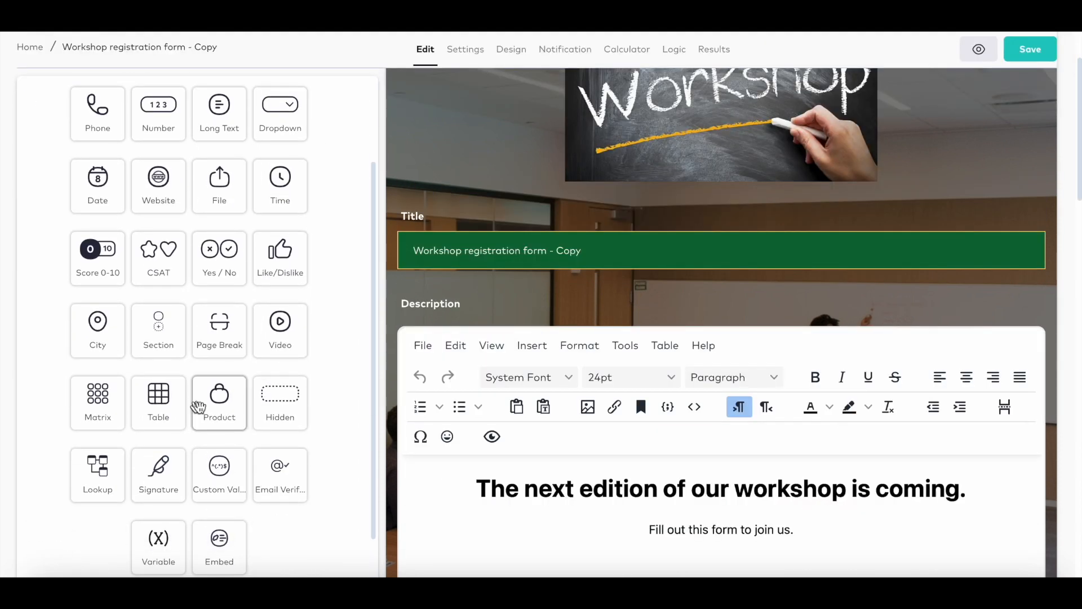
click(216, 411)
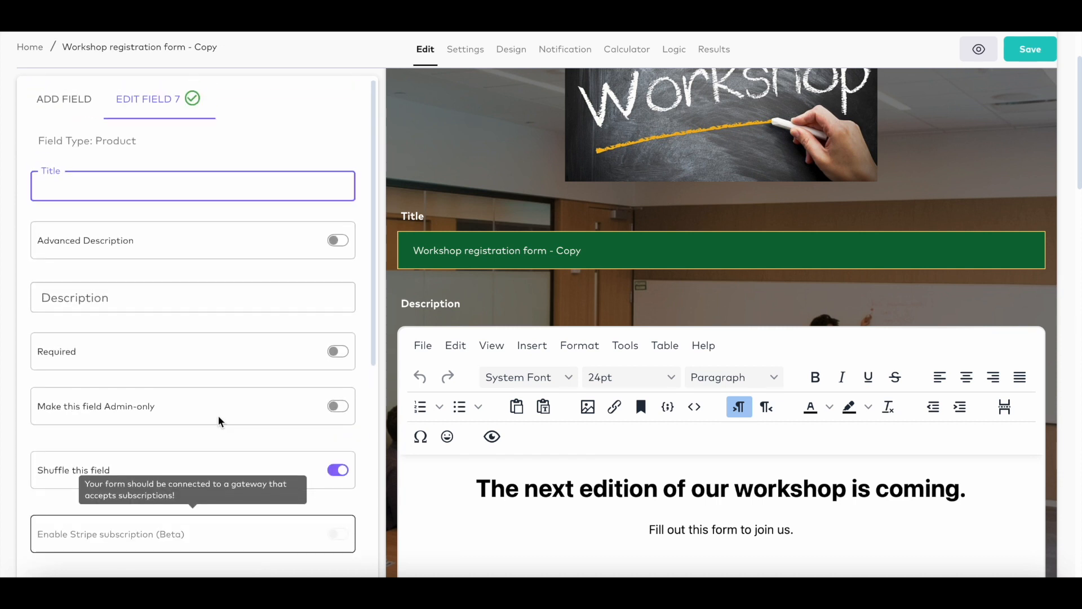
text(Products)
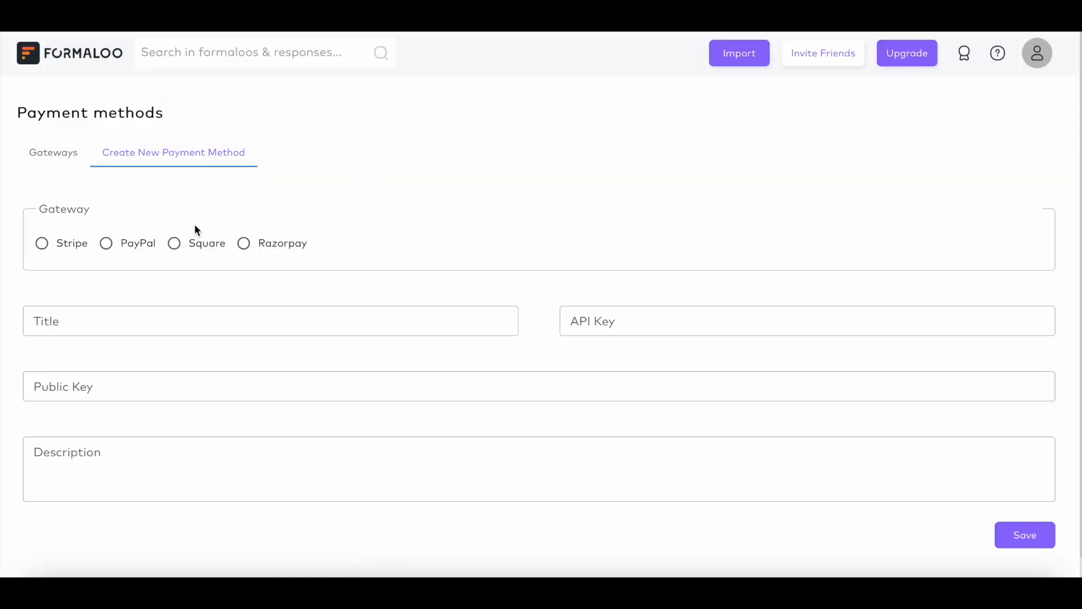
Compare the Stripe, PayPal and Square gateway options for a new payment method.
click(44, 245)
click(106, 244)
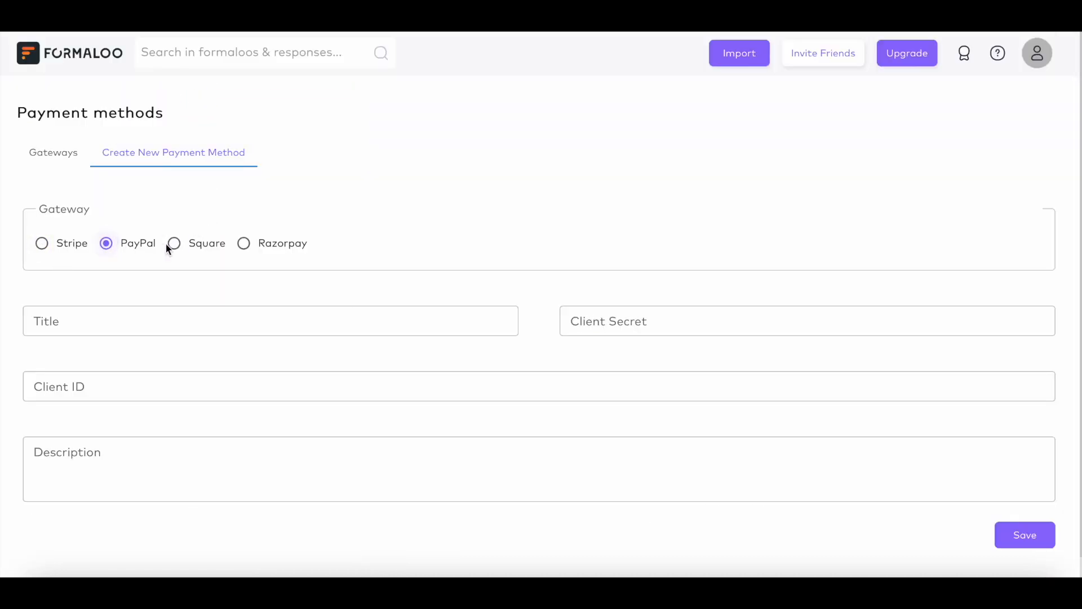
click(175, 244)
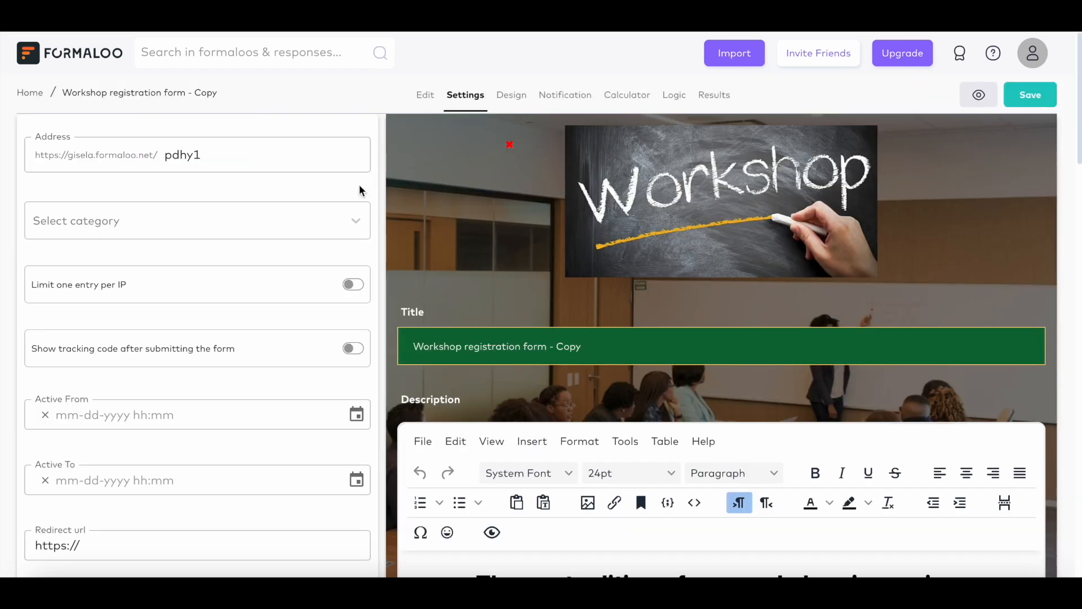
Enable payment for the workshop registration form in its settings.
scroll(283, 307, down, 5)
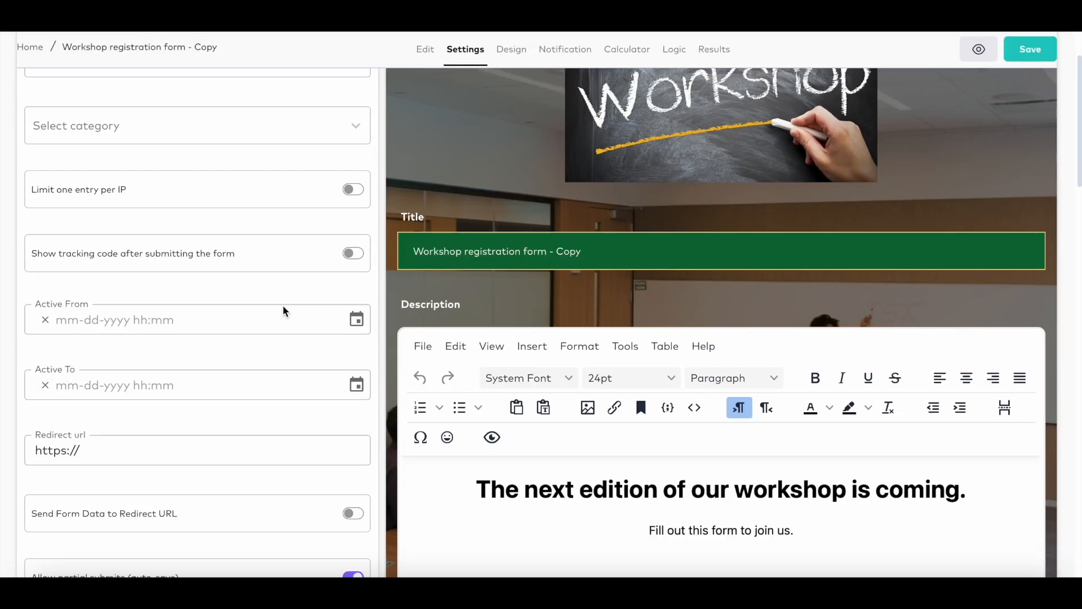
scroll(282, 304, down, 5)
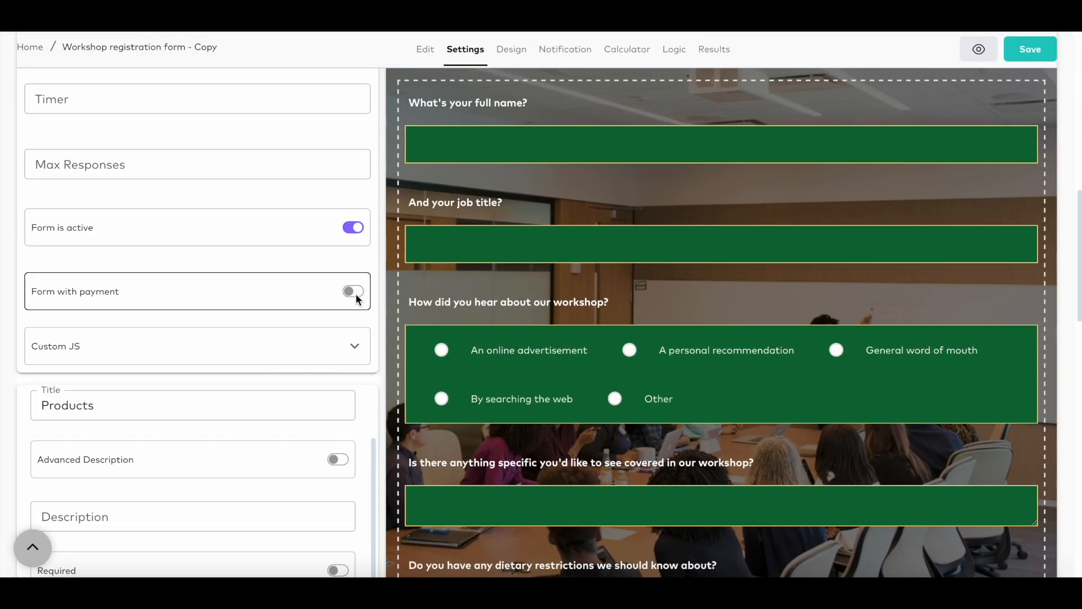
click(358, 293)
click(356, 351)
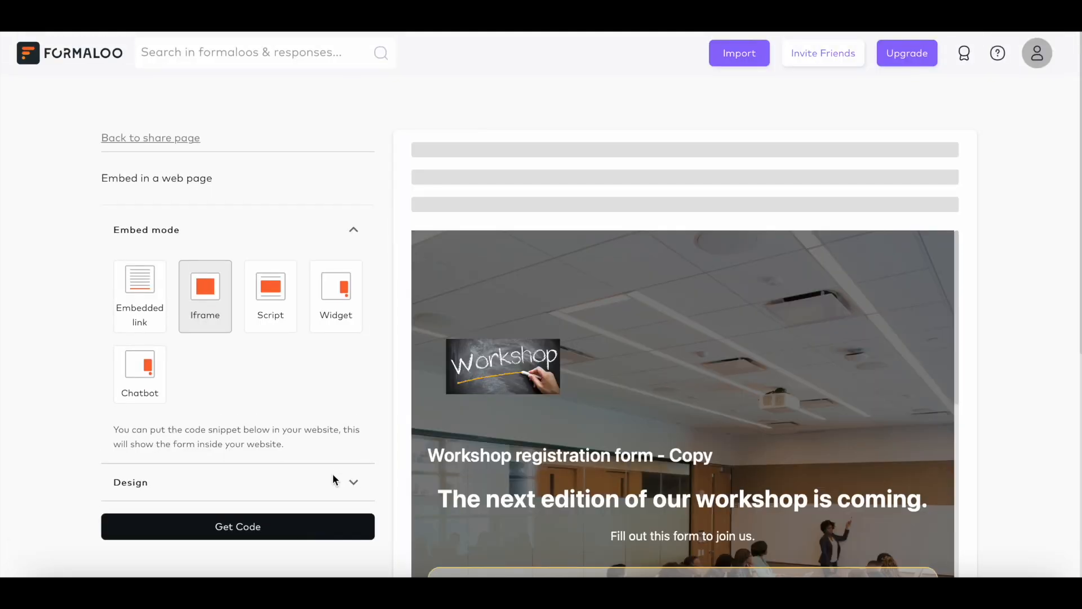
Generate the iframe embed code for the workshop form, copy it and close the code window.
click(278, 521)
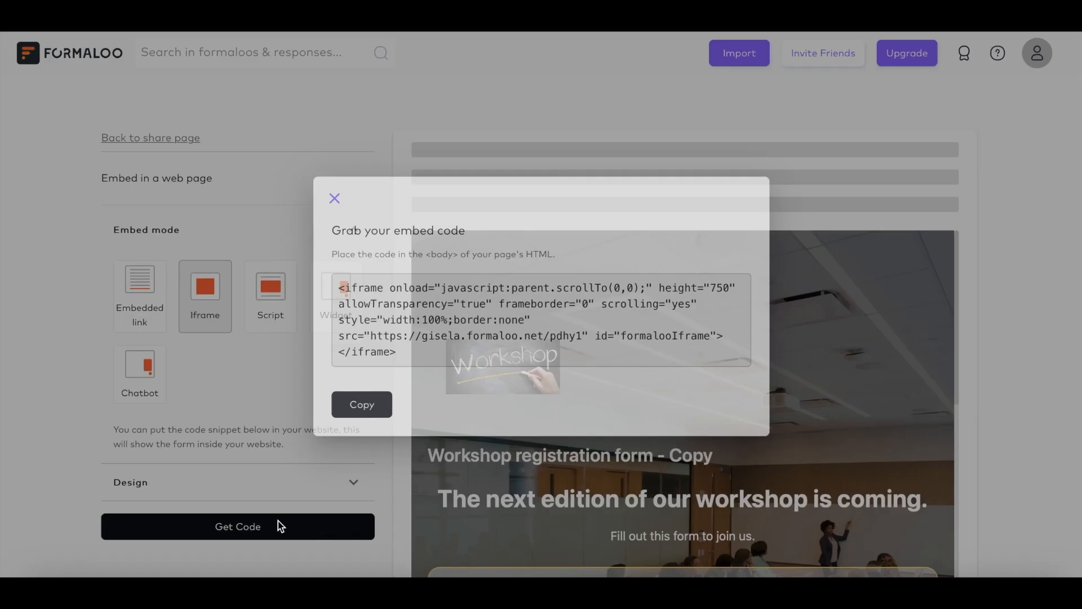
click(374, 406)
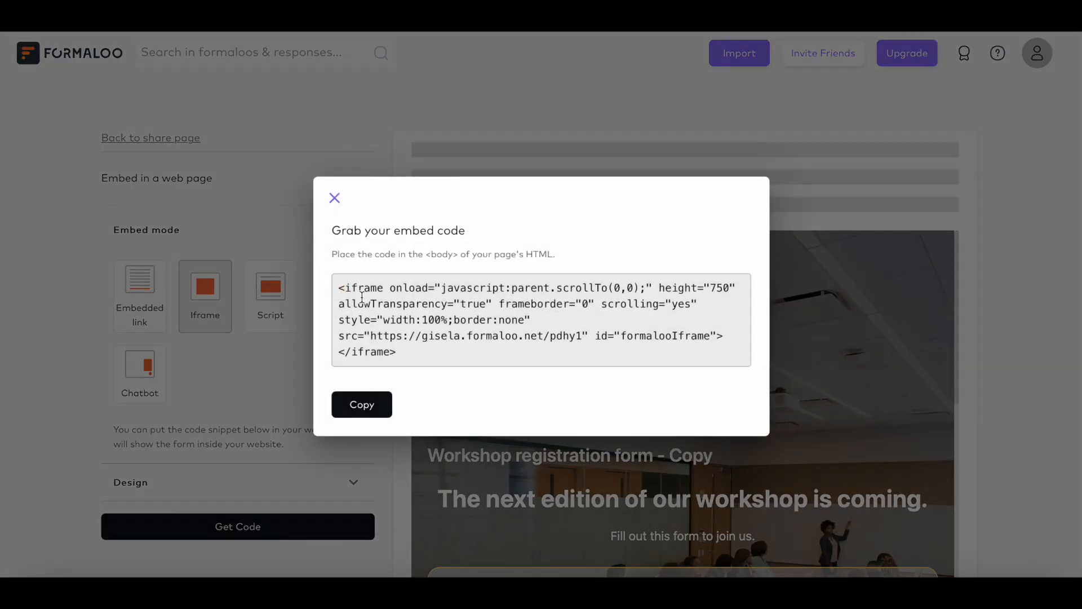
click(335, 198)
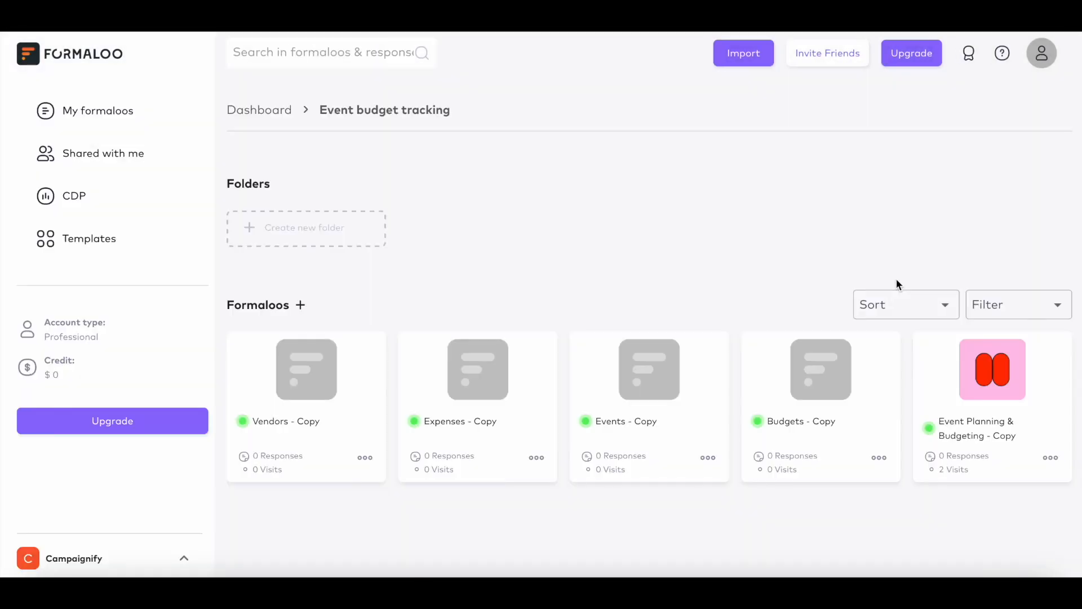
Open the Event Planning & Budgeting - Copy app and show its Events by type page.
click(993, 375)
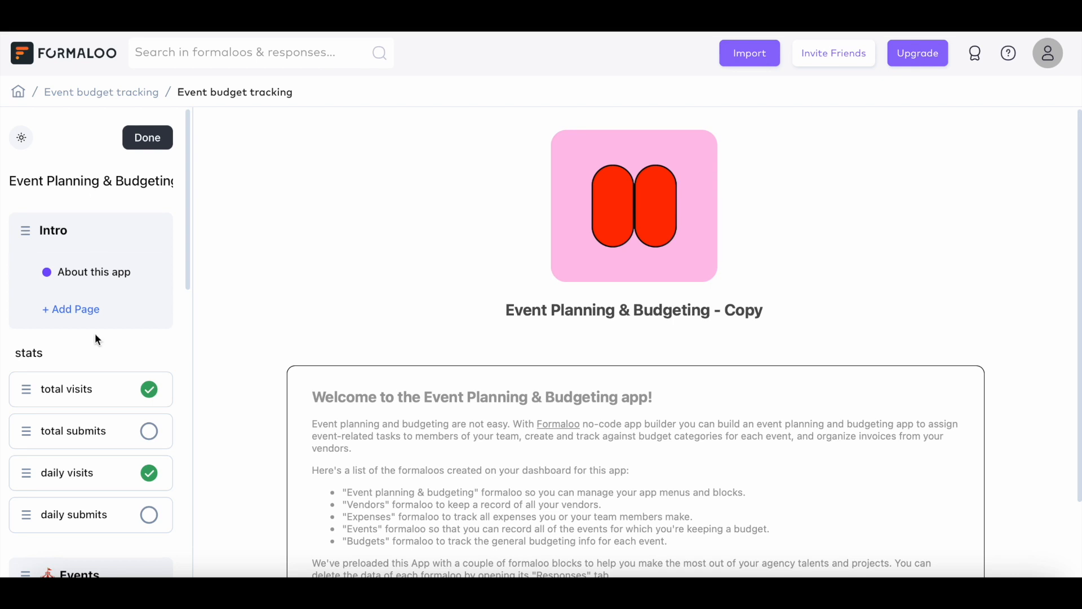
scroll(97, 341, down, 6)
click(103, 286)
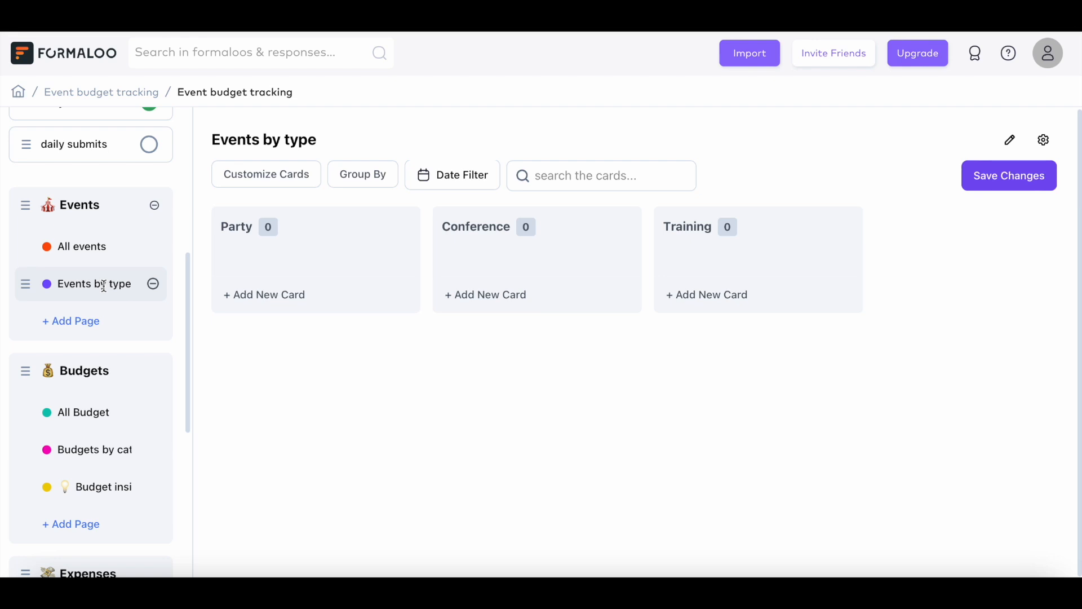
Create an Events block titled "Event 2" as a Kanban board, grouped by Vendor type with Vendor as the card title.
click(88, 322)
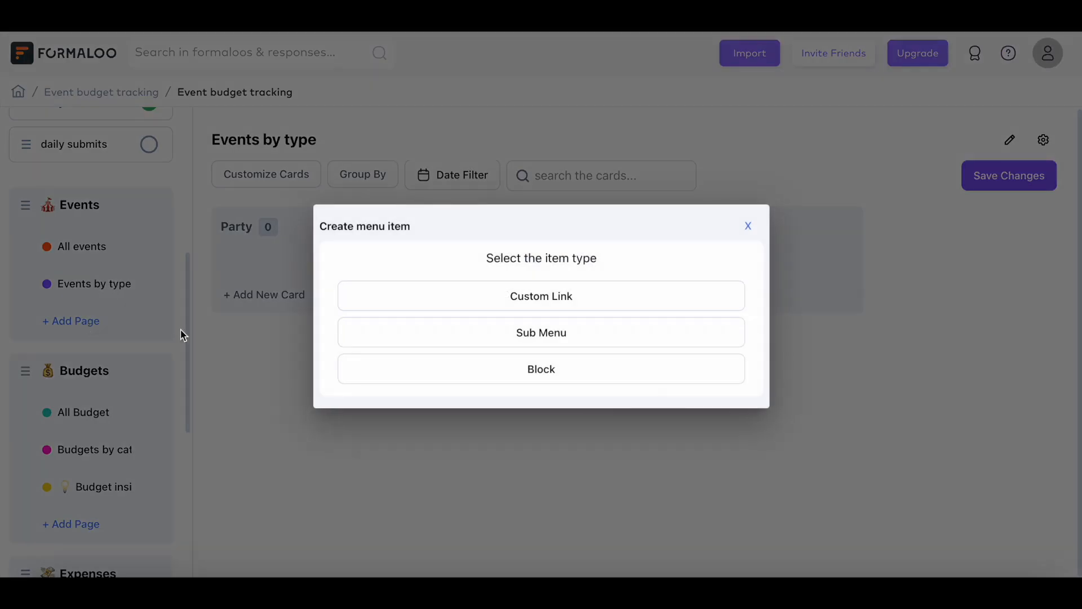
click(388, 369)
text(Event 2)
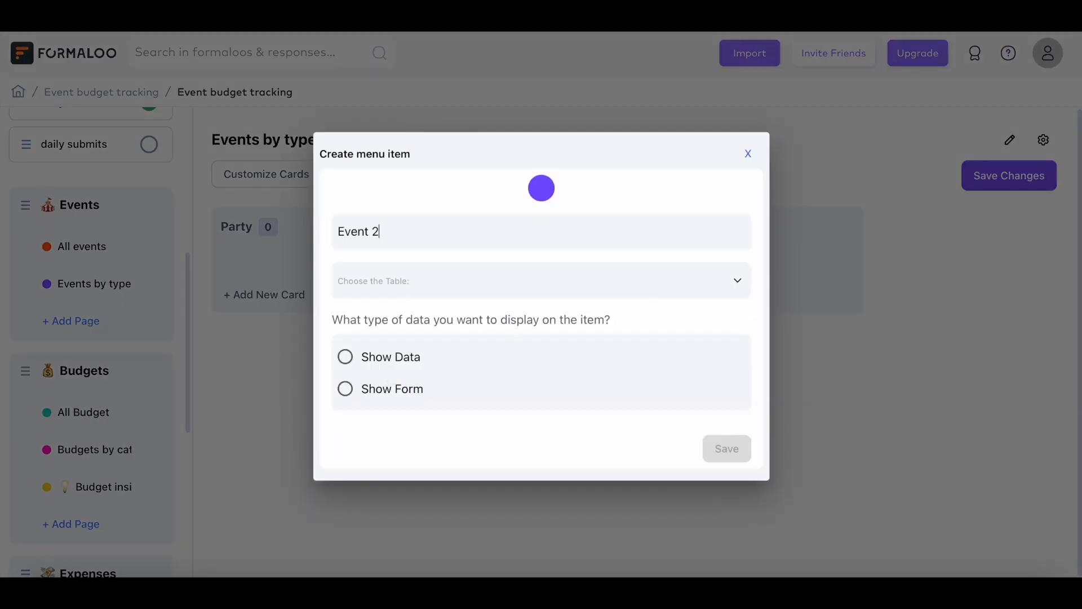
click(353, 367)
click(350, 461)
scroll(350, 440, down, 3)
click(349, 393)
scroll(350, 398, down, 3)
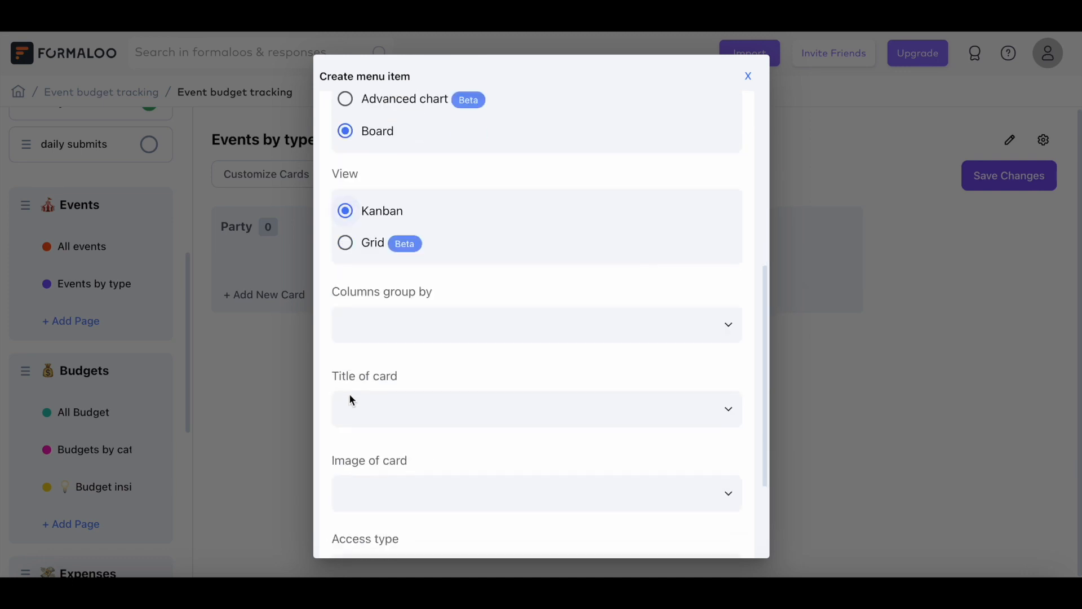
scroll(725, 394, down, 2)
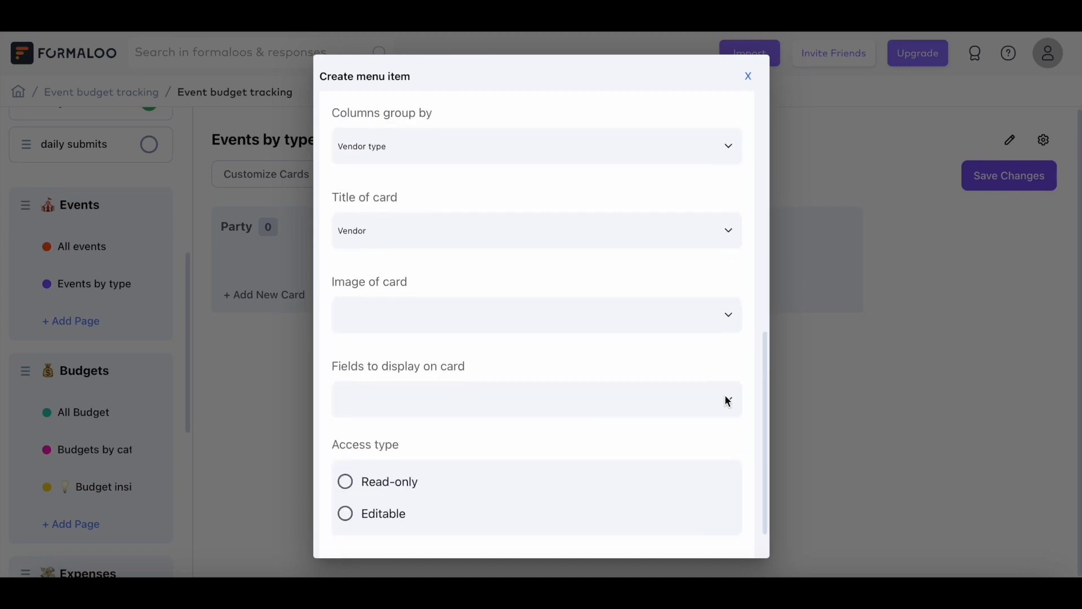
Display Image, Contact name, Contact email, Business address and Notes on the board's cards, choose the access type and save the block.
click(726, 399)
click(630, 385)
click(628, 397)
click(628, 398)
click(637, 400)
click(657, 402)
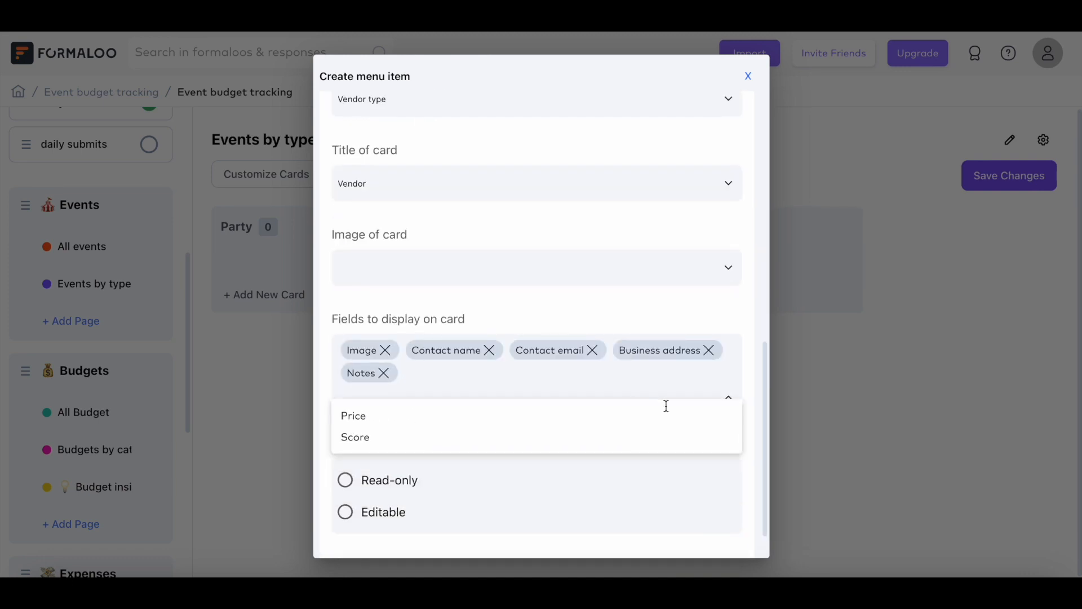
click(666, 406)
scroll(642, 429, down, 1)
click(645, 464)
click(719, 524)
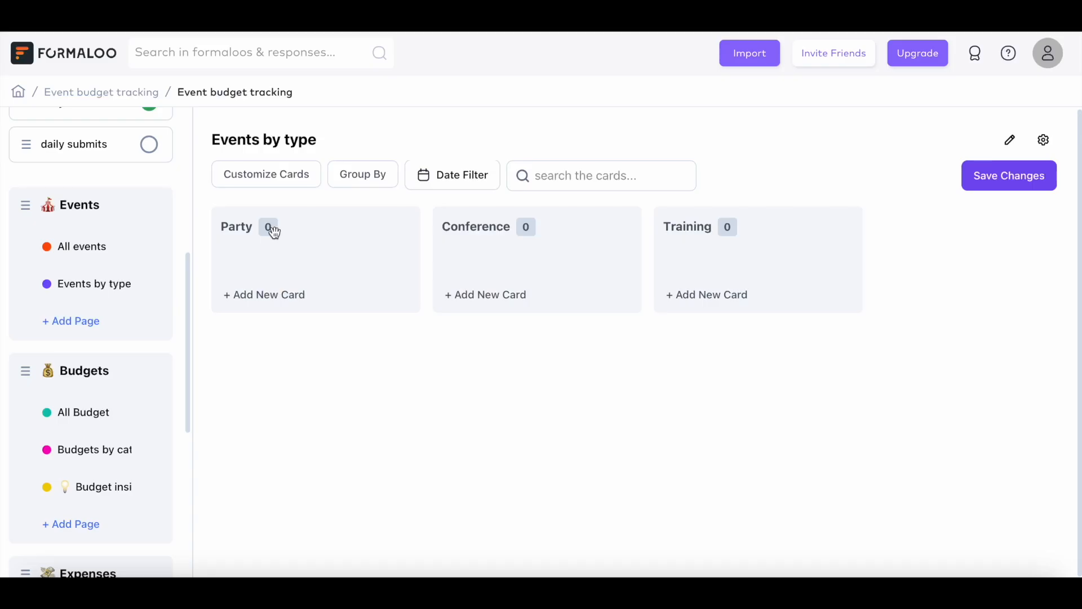
Move the Party column after Conference on the Events by type board, and review the board's card fields and grouping options.
drag(242, 229, 490, 244)
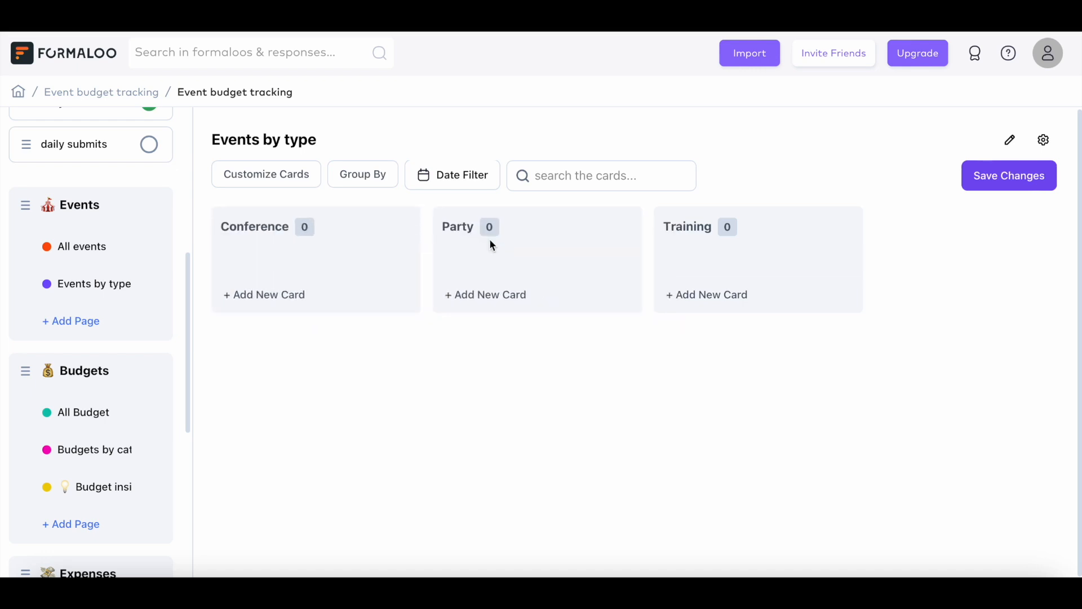
click(302, 180)
click(302, 181)
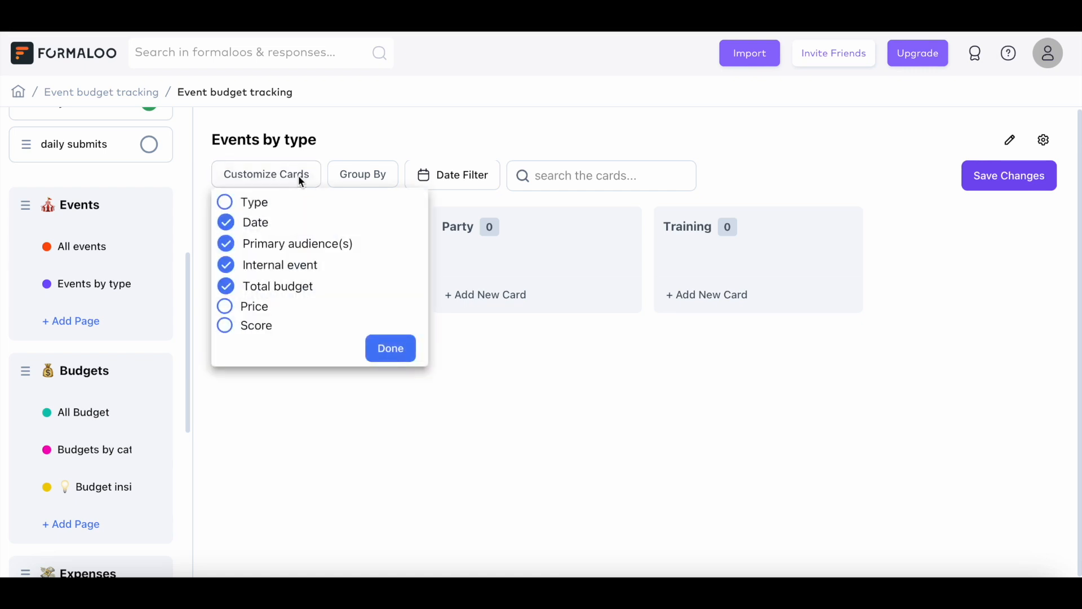
click(371, 186)
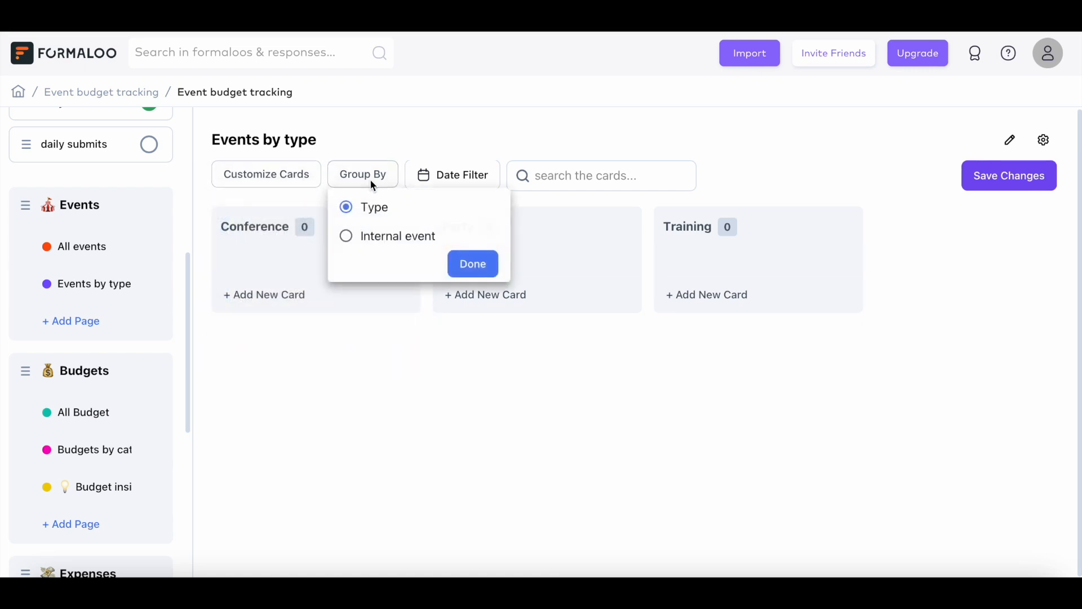
click(371, 178)
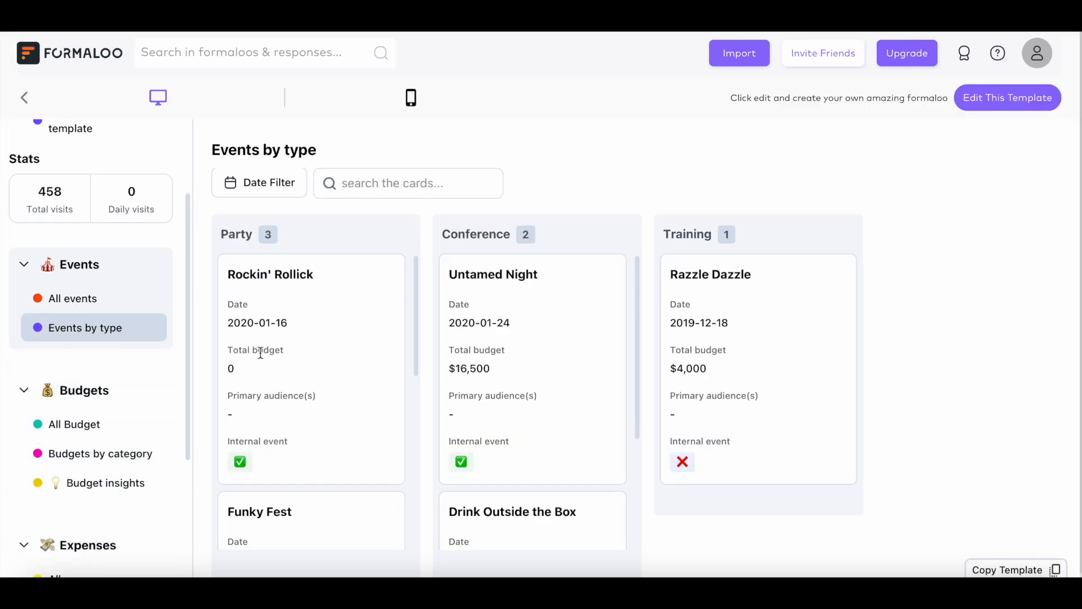
Look through the sample event cards on the template's Events by type board.
scroll(270, 355, down, 2)
scroll(319, 312, up, 2)
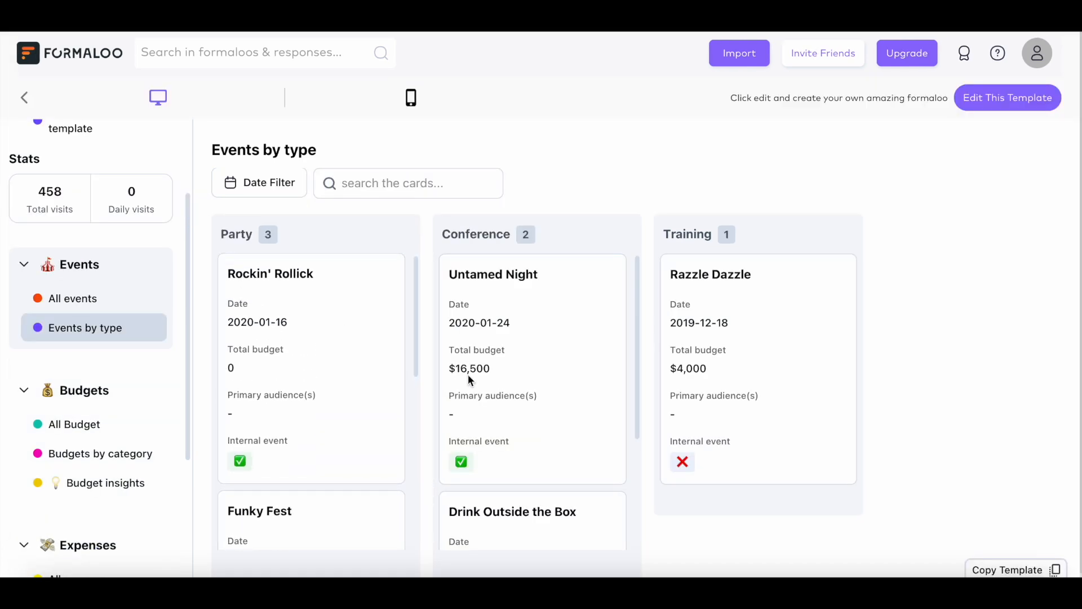
scroll(468, 374, down, 2)
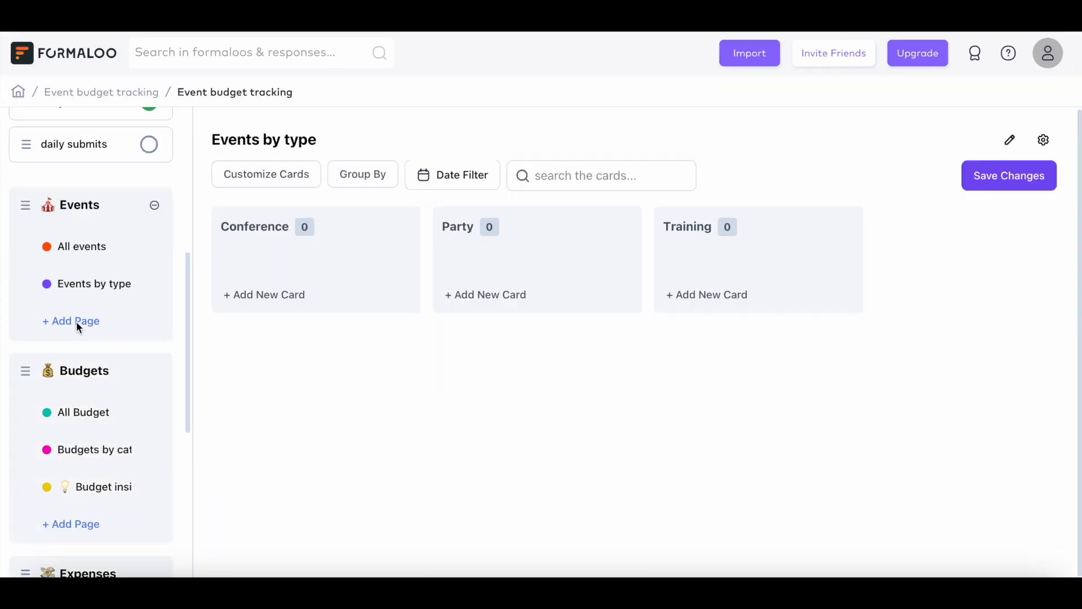
Start a new block under Events titled "charts" that shows data from the Expenses - Copy table.
click(77, 321)
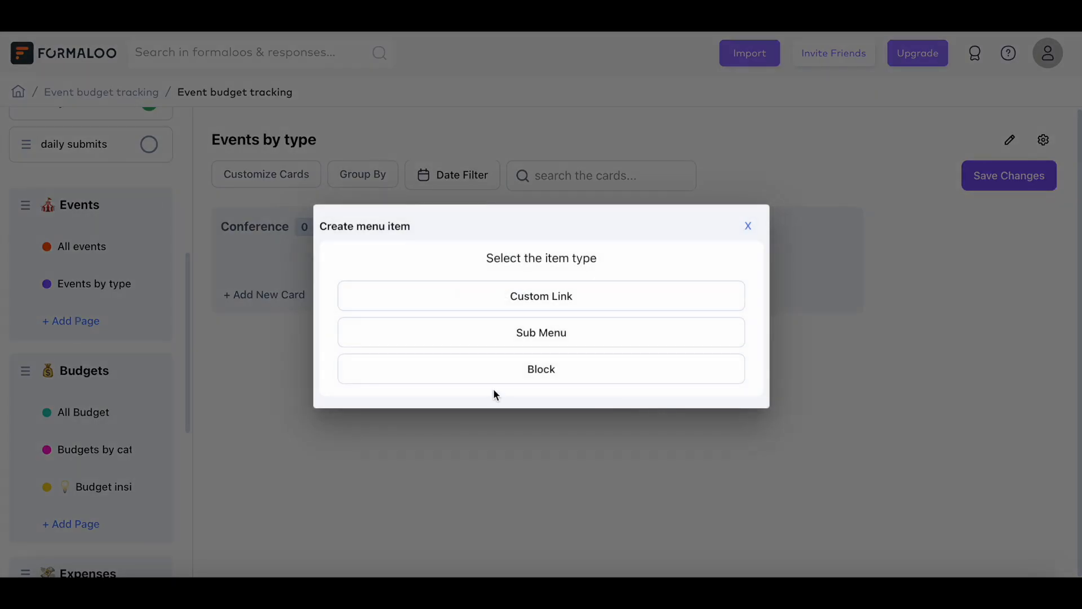
click(501, 371)
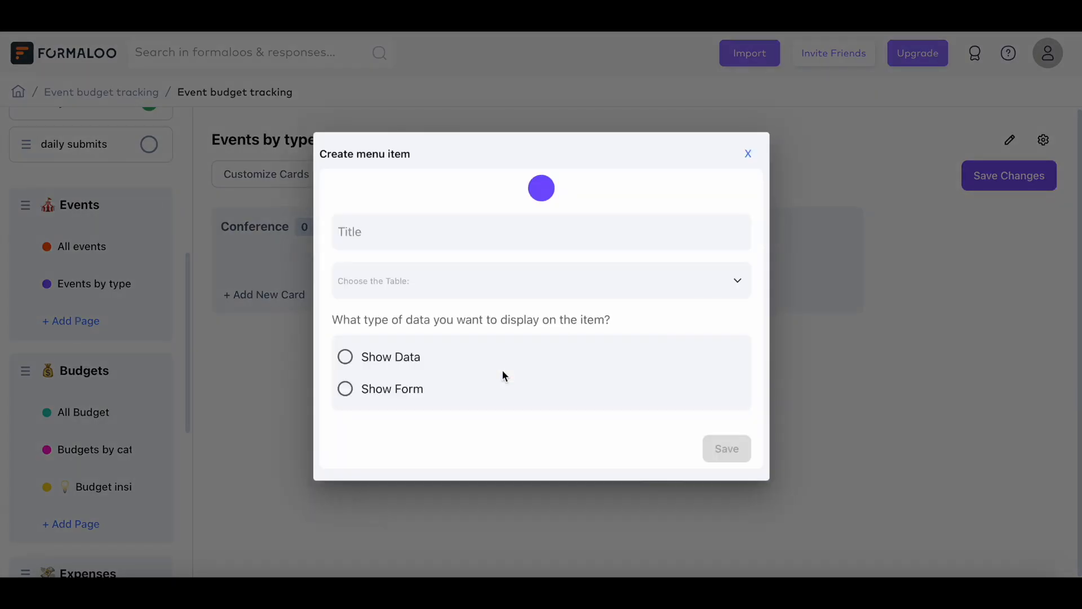
click(435, 233)
text(charts)
click(450, 274)
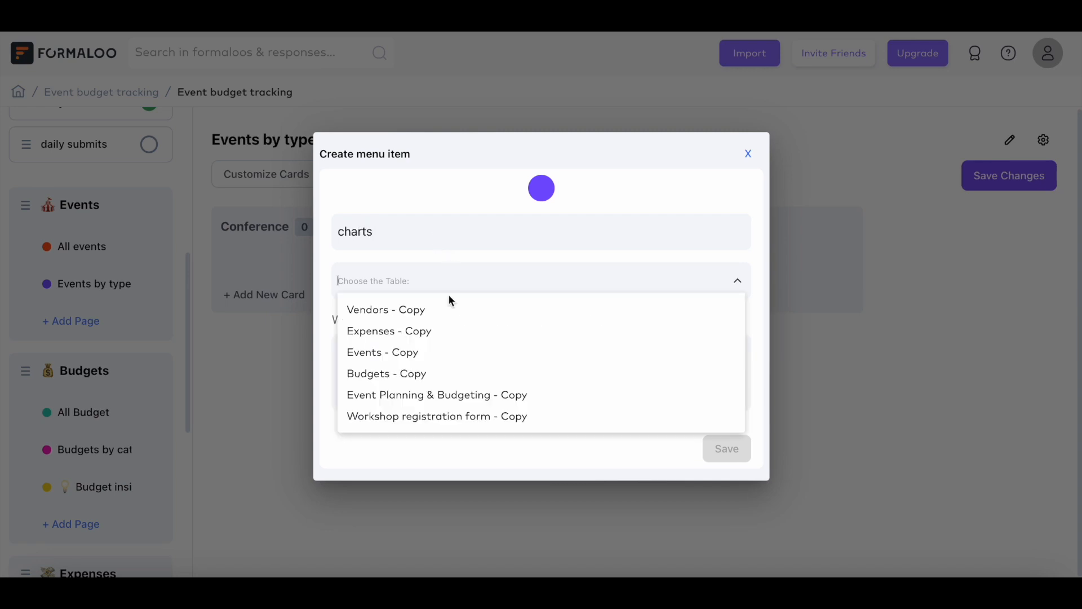
click(447, 330)
click(392, 358)
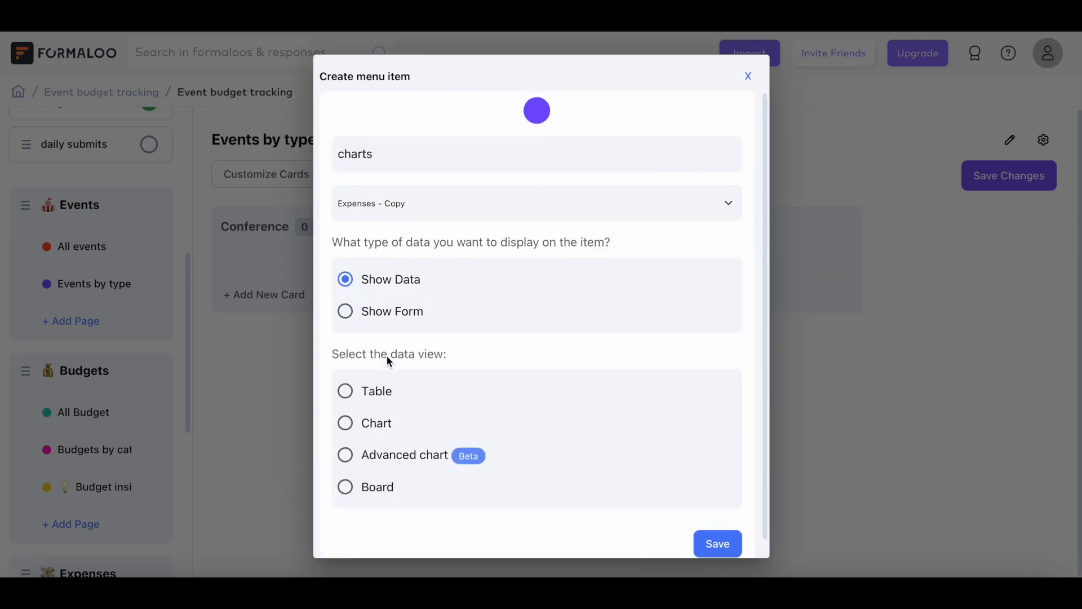
Set the charts block's data view to Advanced chart and its chart type to Pie chart.
scroll(387, 355, down, 1)
click(363, 409)
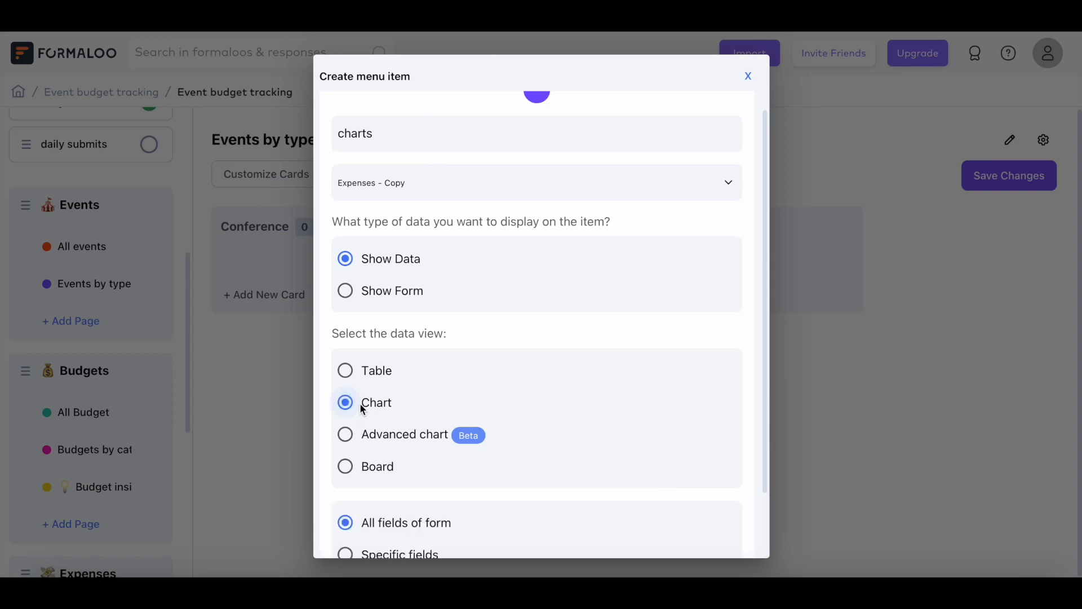
scroll(363, 409, down, 1)
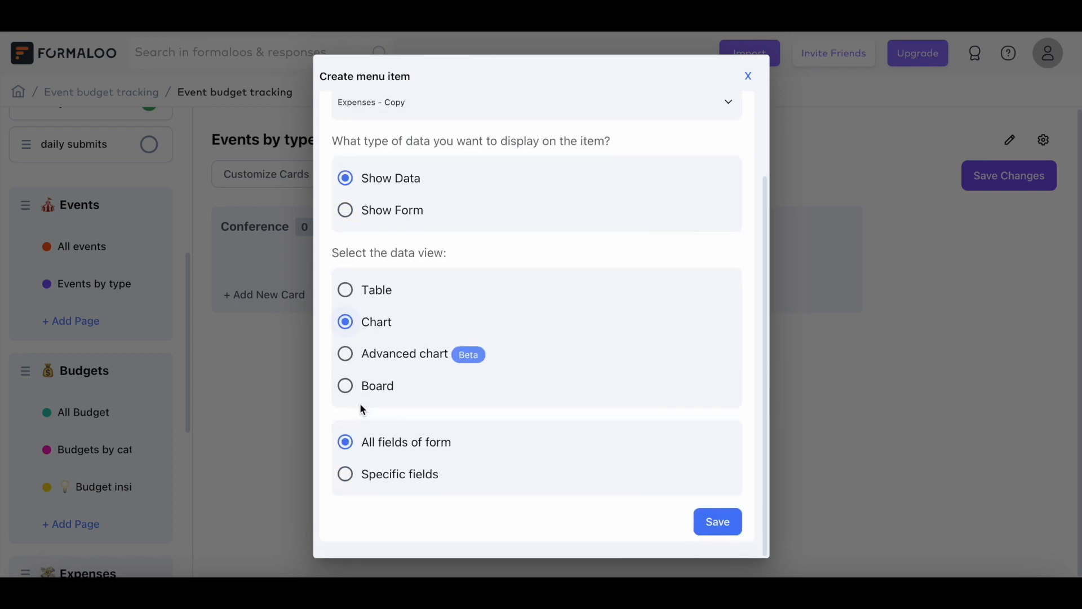
click(346, 359)
scroll(353, 363, down, 2)
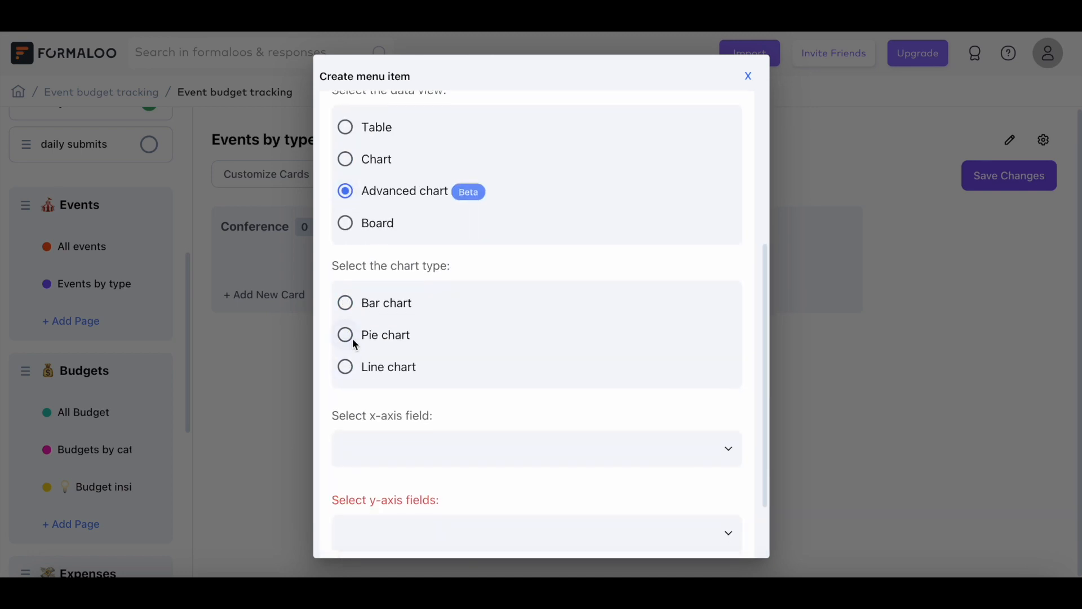
scroll(350, 339, down, 1)
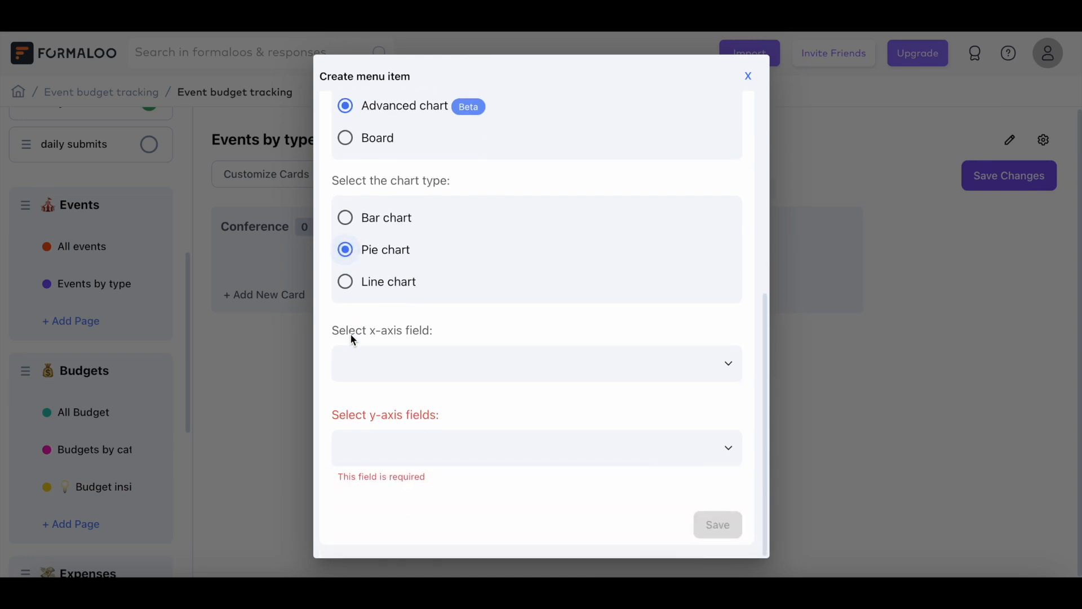
Use Status for the x-axis and Status, Task lead and Actual spent ($) for the y-axis, and save the chart block.
click(377, 363)
click(377, 394)
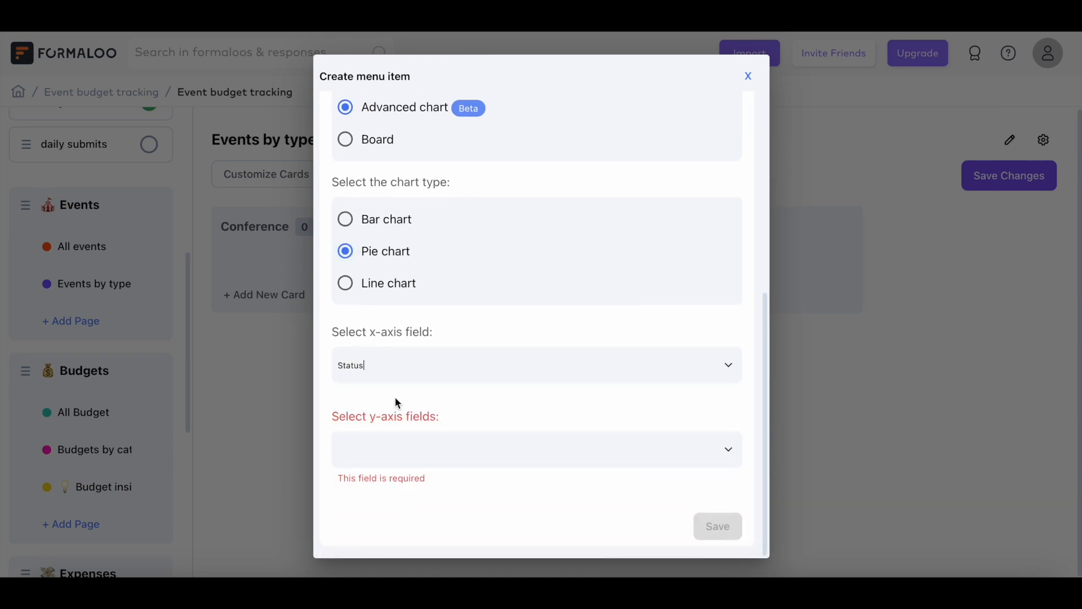
click(730, 454)
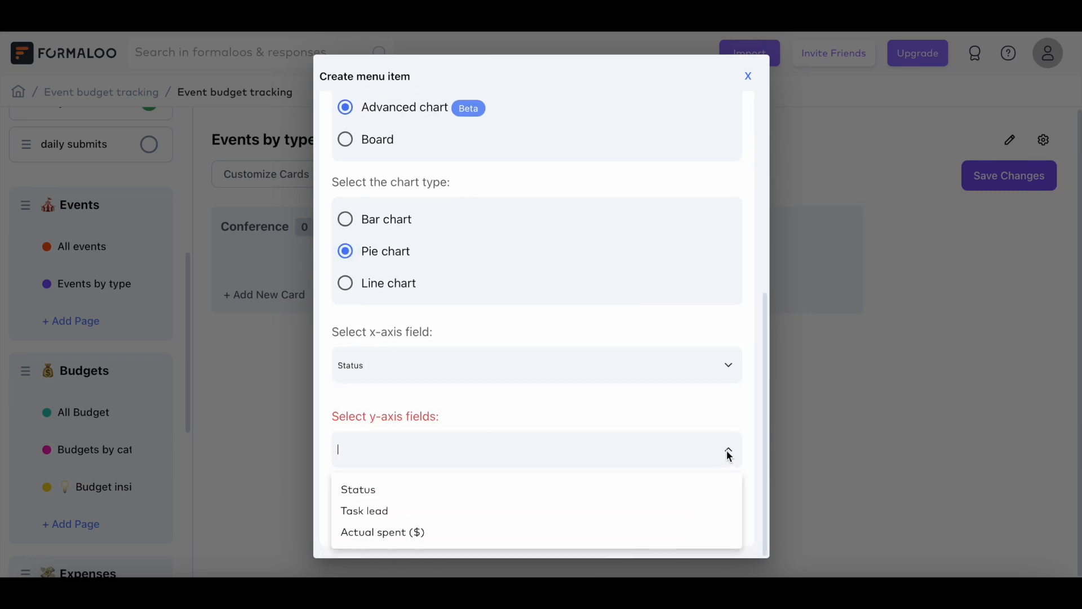
click(638, 496)
click(640, 499)
click(640, 500)
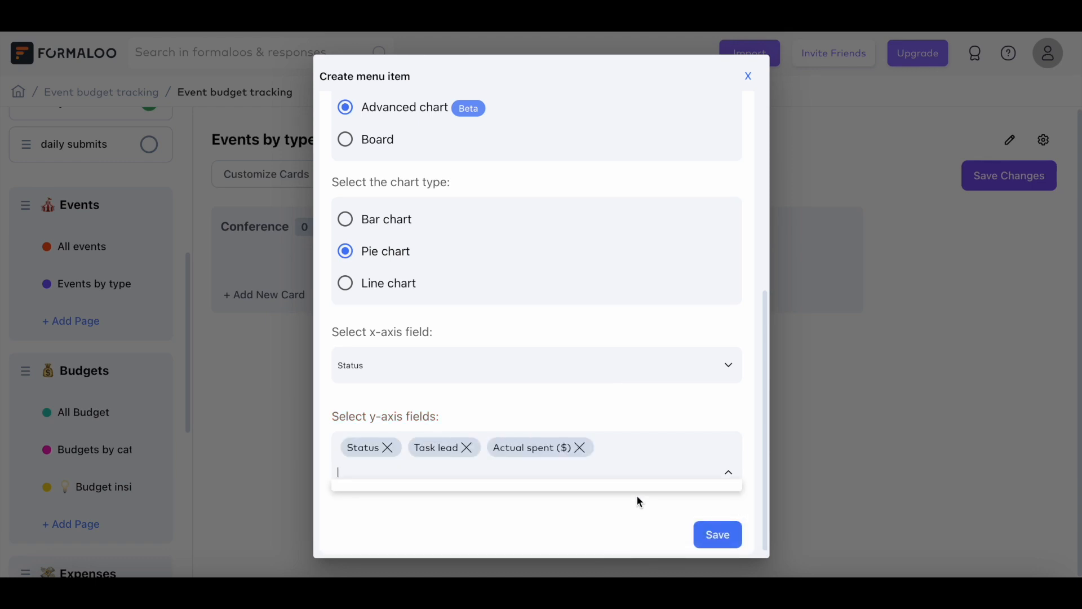
click(706, 538)
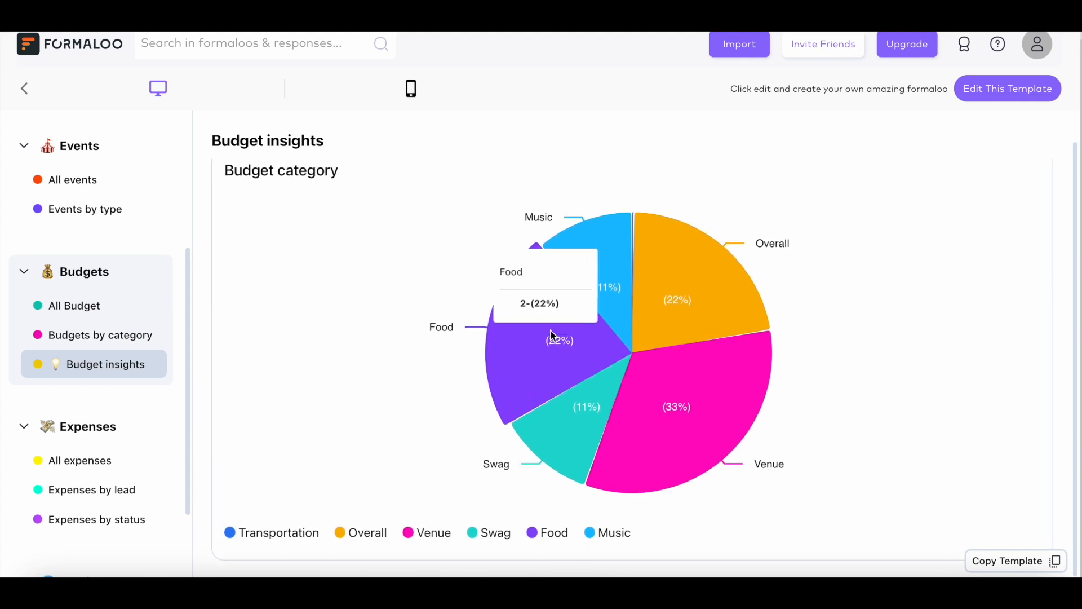
Inspect the slices of the template's Budget category pie chart and look through the vendor cards on the Vendors by type board.
mouse_move(607, 291)
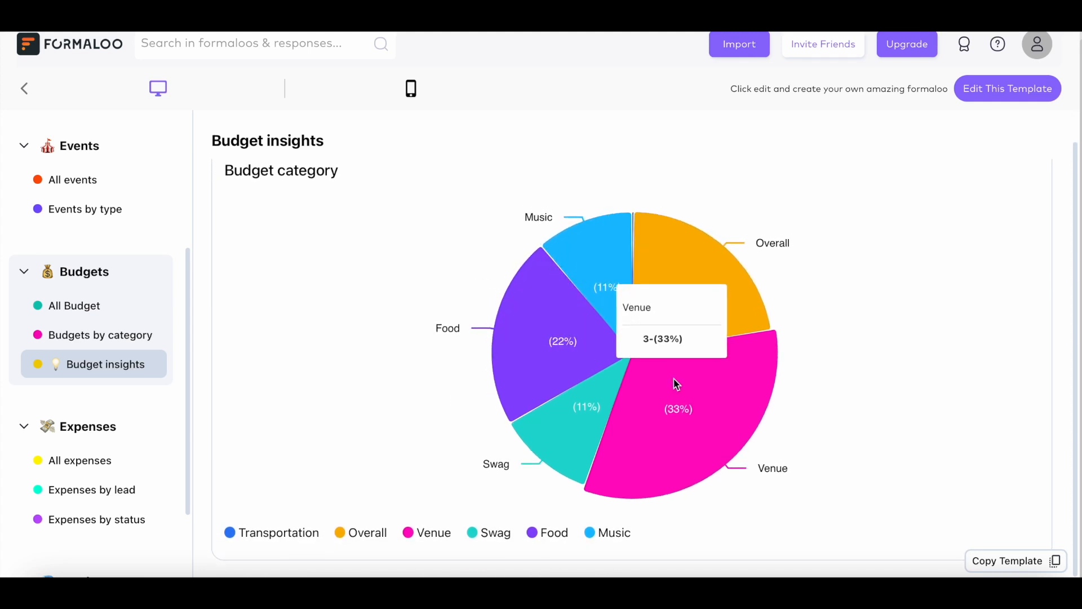
mouse_move(601, 398)
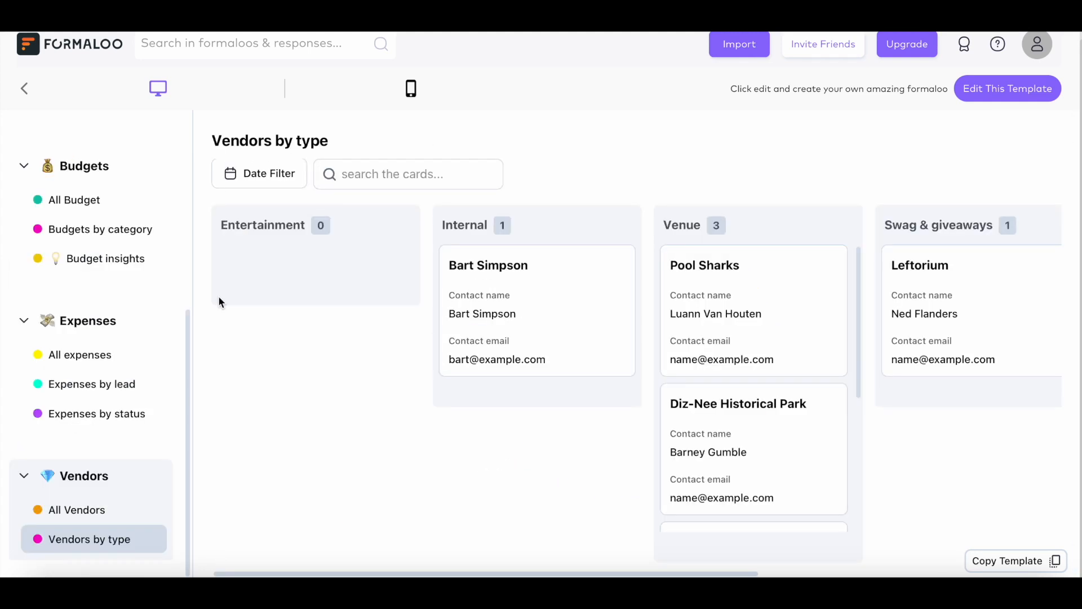
scroll(529, 308, right, 4)
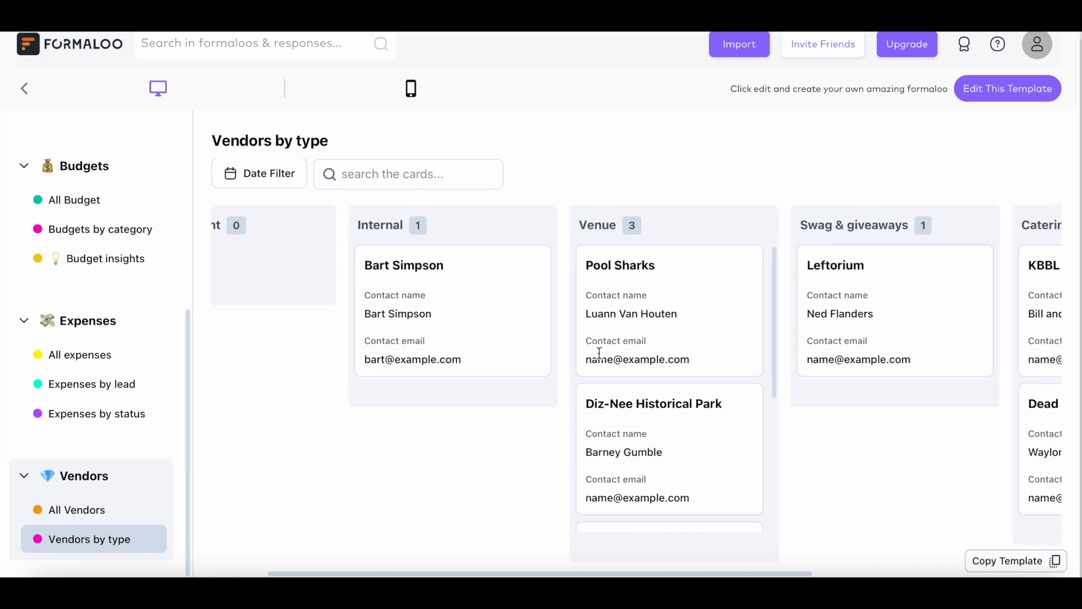
scroll(600, 353, right, 2)
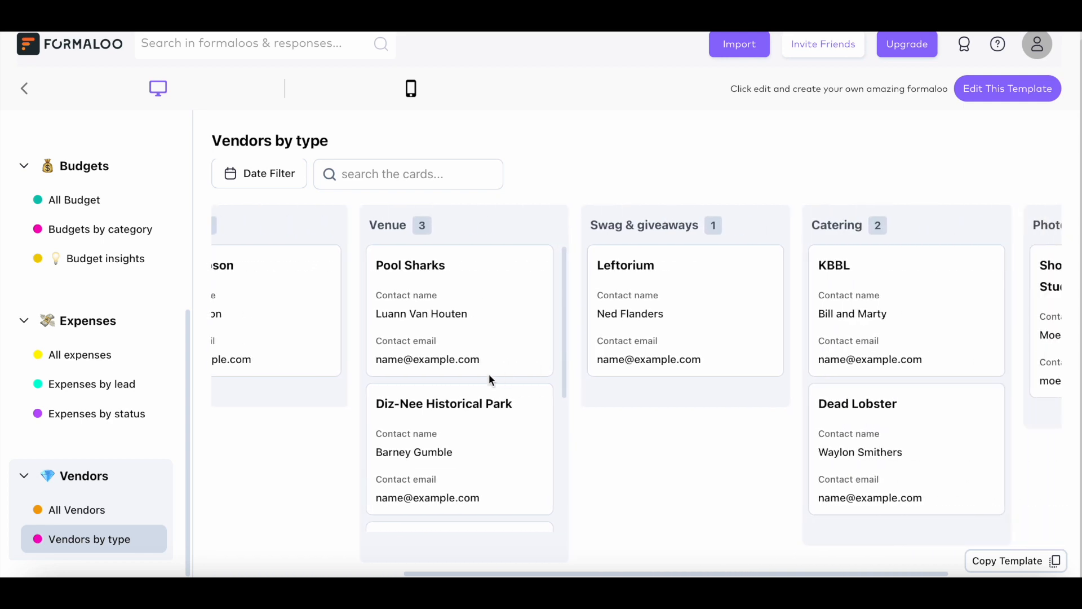
scroll(489, 374, down, 2)
scroll(488, 374, down, 2)
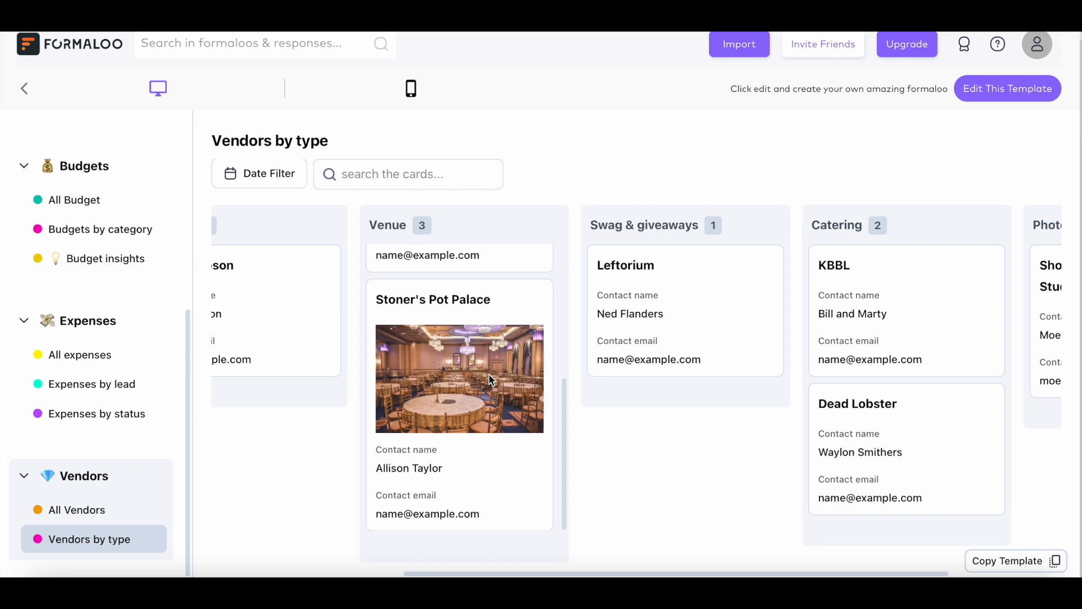
scroll(902, 361, right, 3)
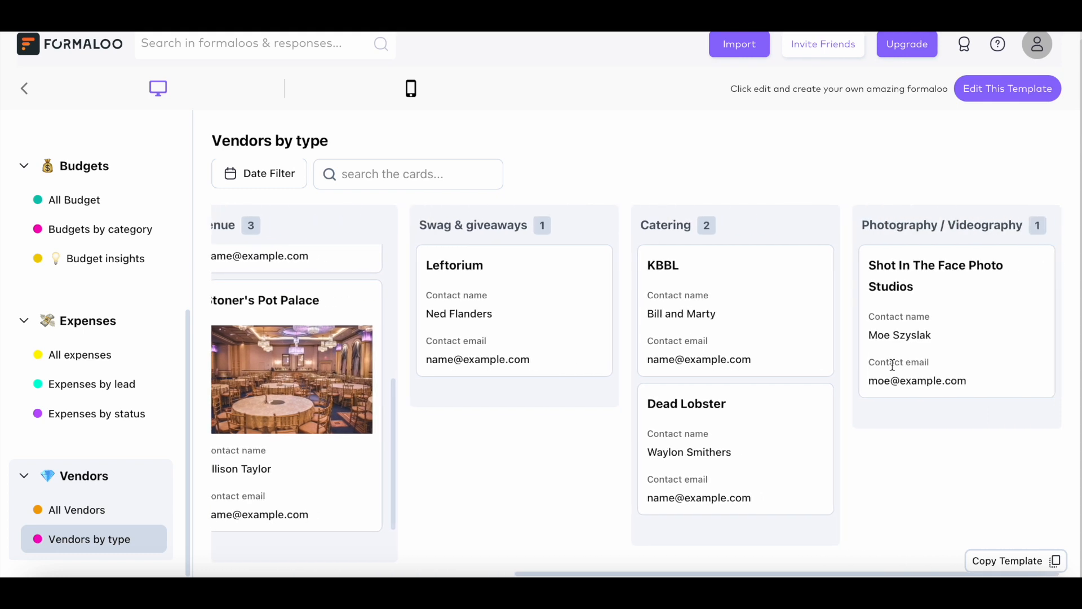
Look through the expense cards grouped by lead on the template's Expenses by lead board.
click(130, 384)
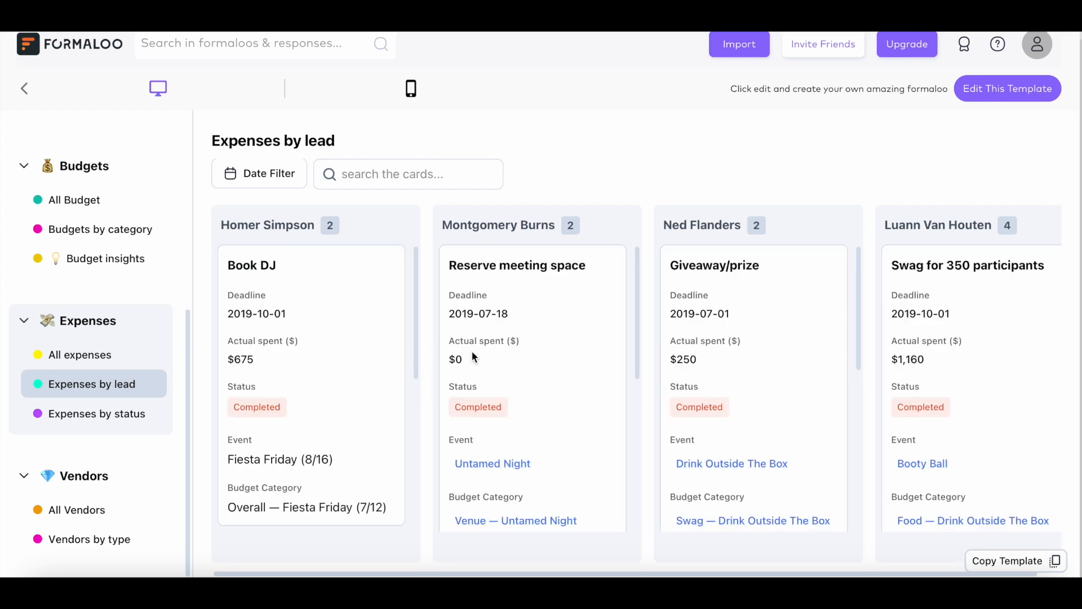
scroll(480, 355, down, 2)
scroll(480, 359, down, 2)
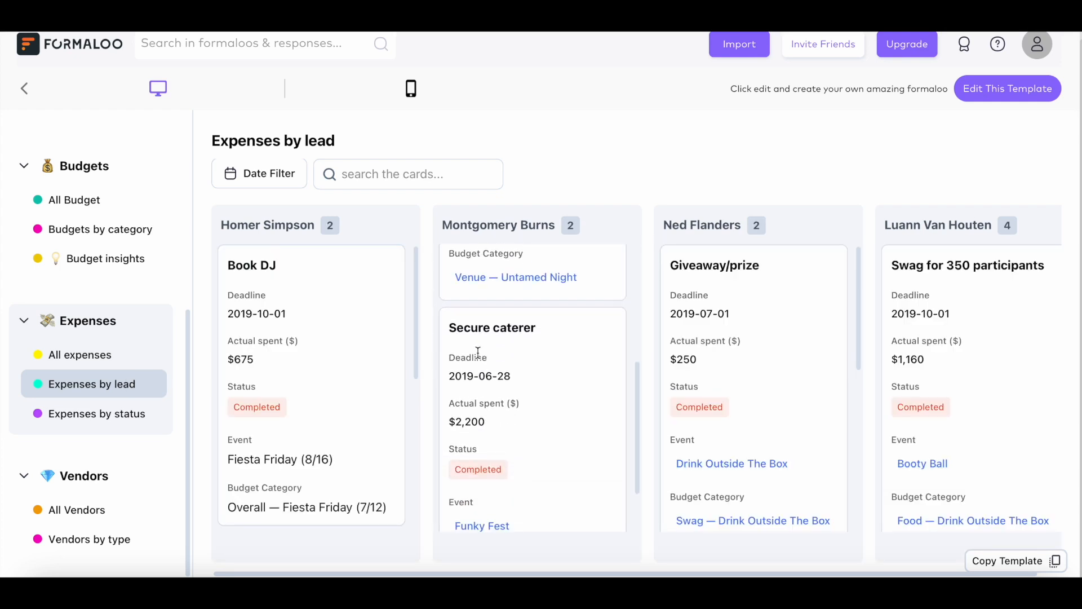
scroll(729, 345, right, 1)
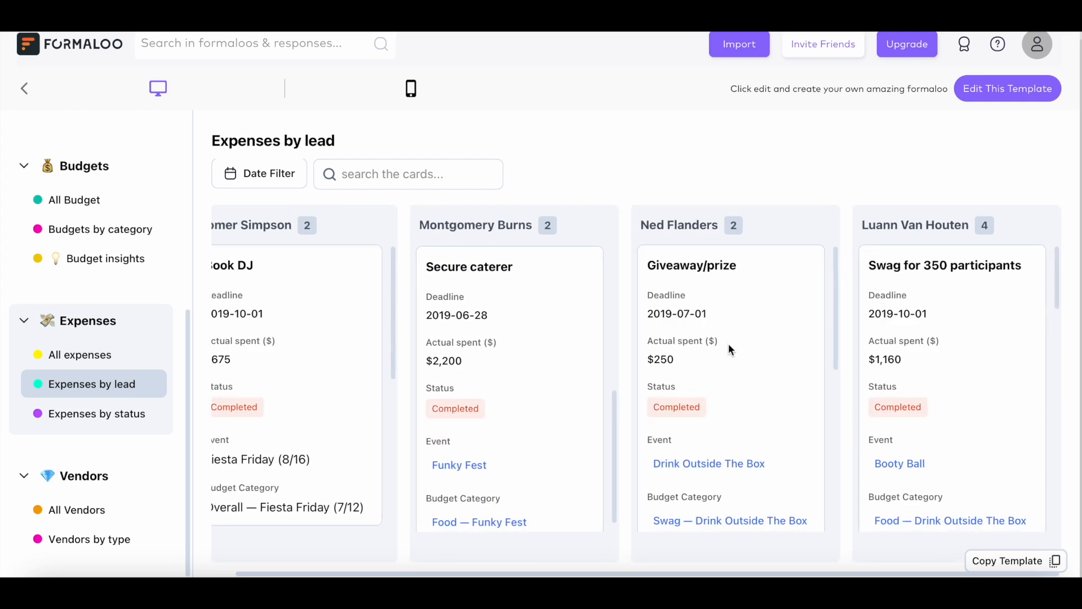
scroll(729, 343, down, 4)
scroll(728, 344, down, 2)
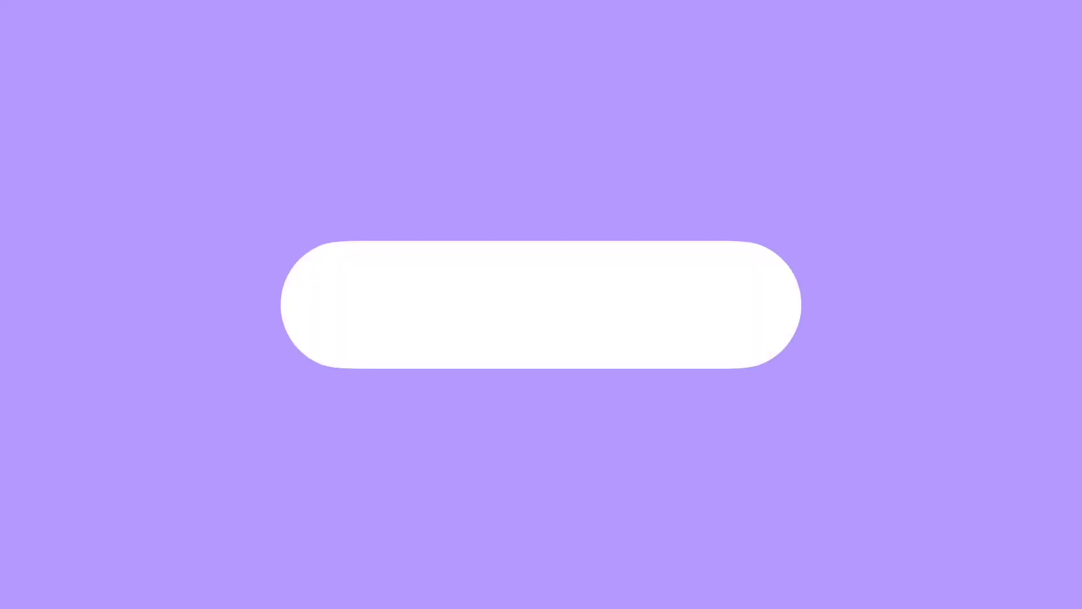